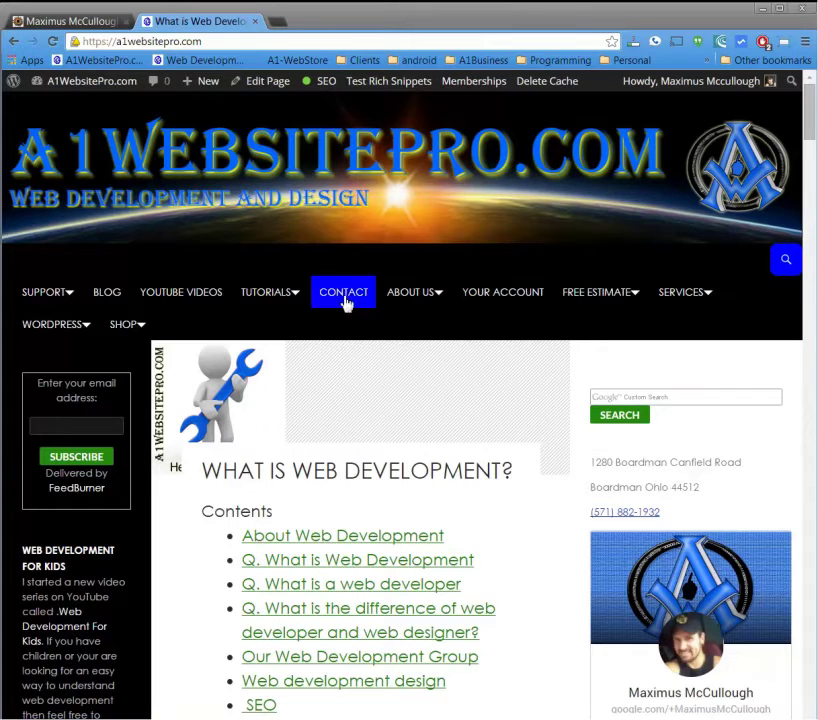
Step: Open the "Work Order or a Ticket?" post from the blog, decline the subscription offer, and examine the slug in its URL
{"action": "left_click", "coordinate": [100, 300]}
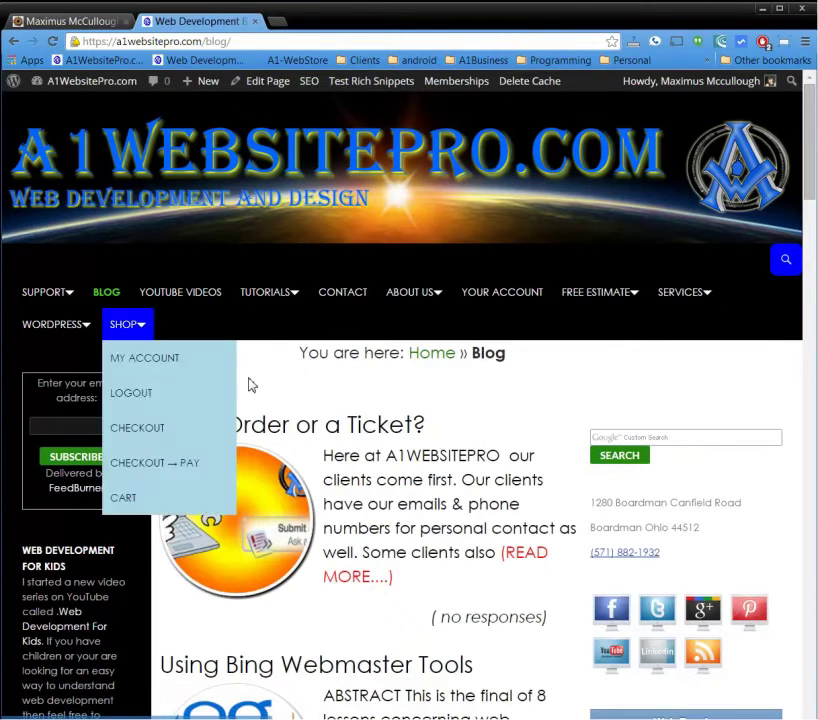
{"action": "left_click", "coordinate": [333, 430]}
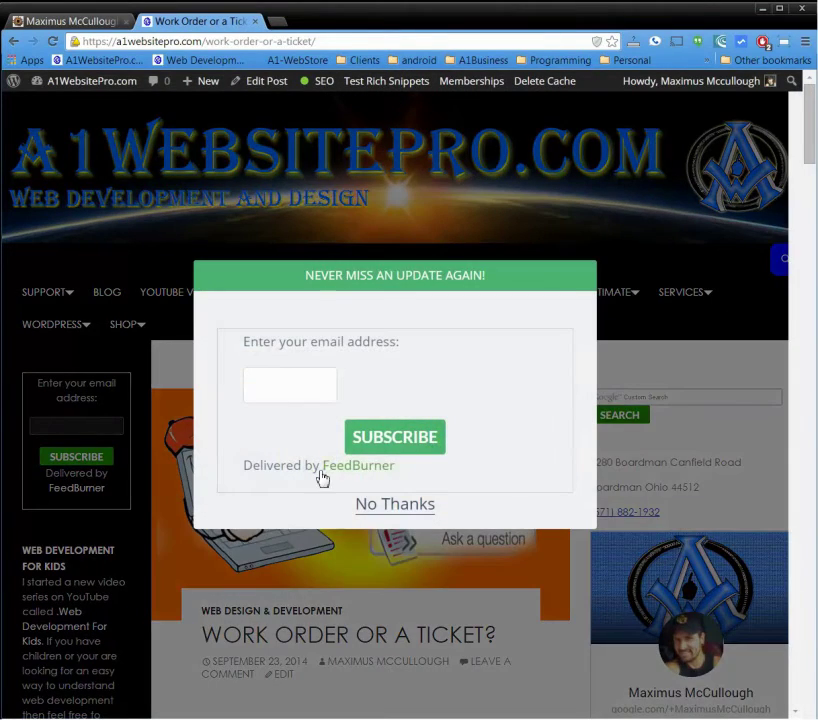
{"action": "left_click", "coordinate": [383, 506]}
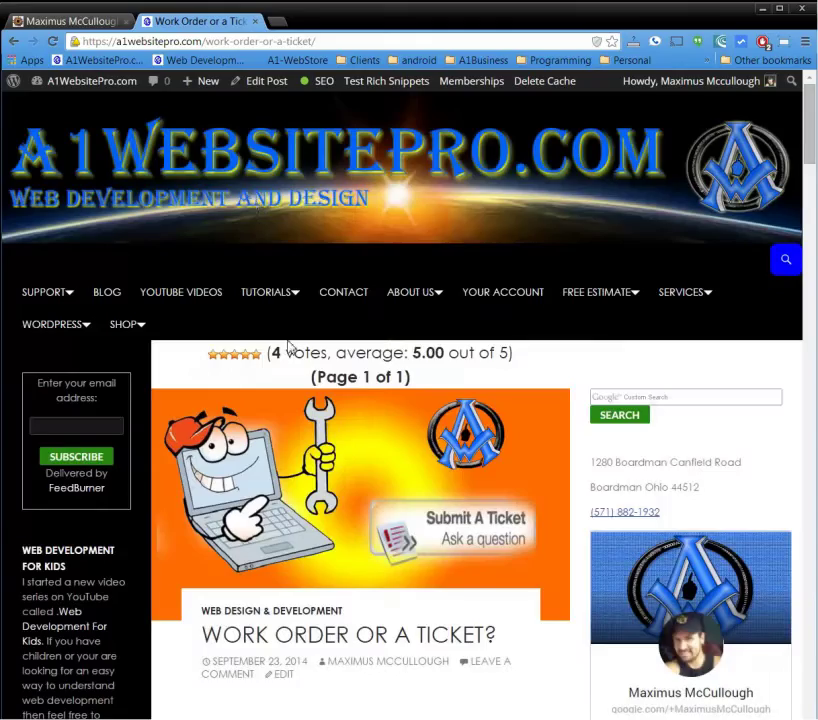
{"action": "double_click", "coordinate": [166, 41]}
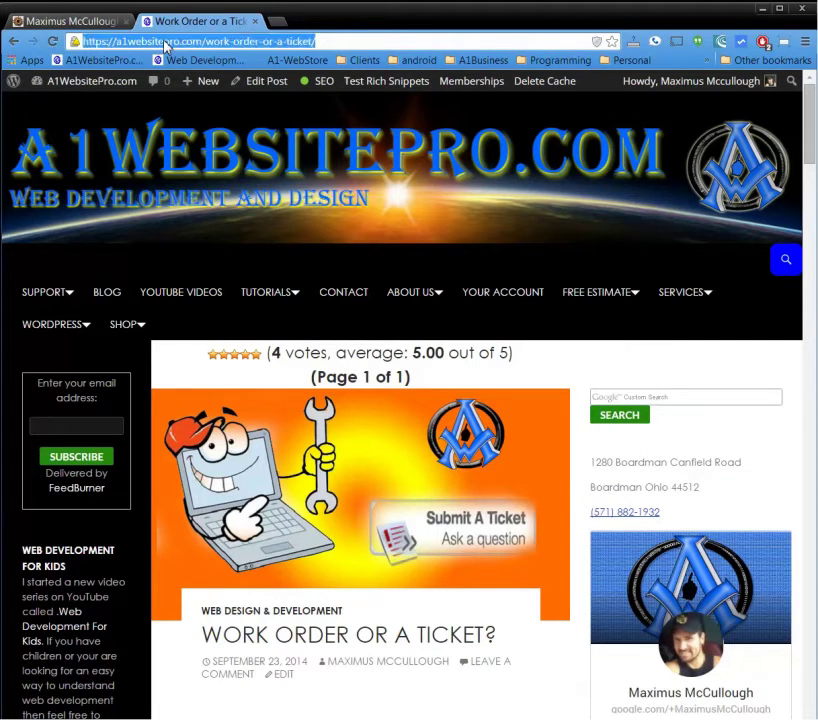
{"action": "left_click_drag", "start_coordinate": [166, 45], "coordinate": [283, 159]}
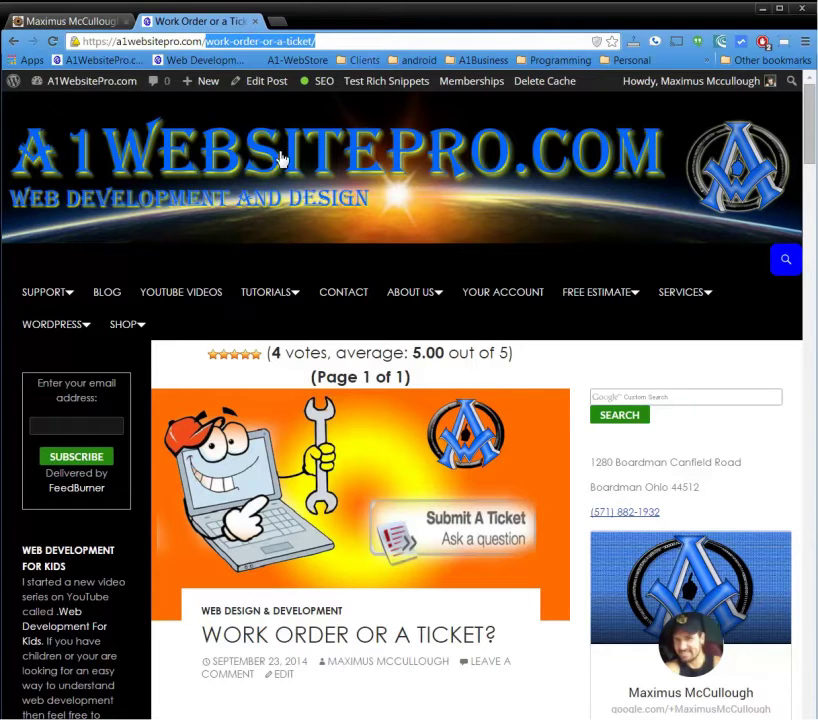
Step: Open the "Hangover Cures Top 5 of All Time" post on the personal blog and examine the date part of its URL
{"action": "left_click", "coordinate": [65, 24]}
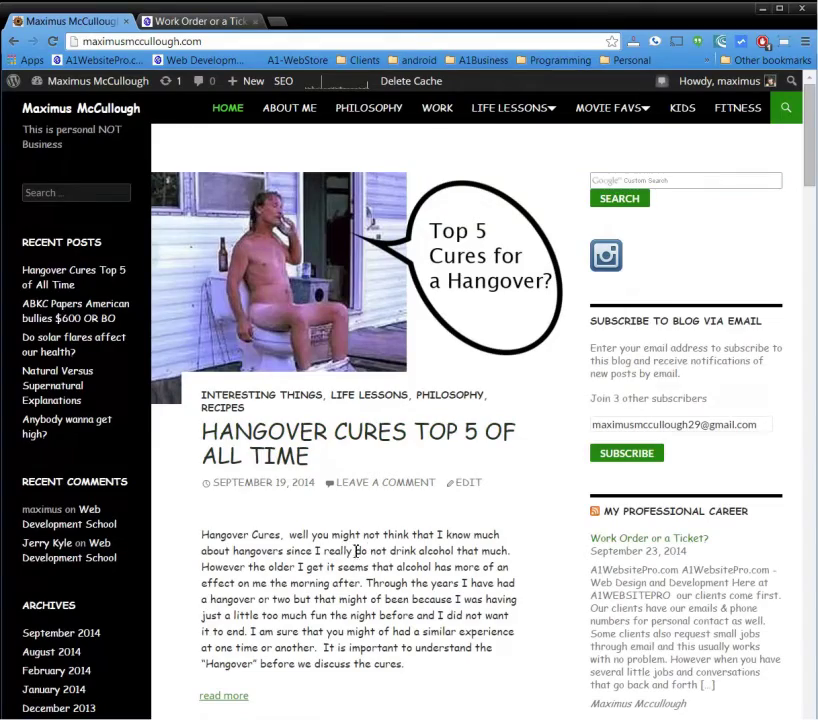
{"action": "scroll", "coordinate": [361, 504], "scroll_direction": "down", "scroll_amount": 2}
{"action": "scroll", "coordinate": [361, 504], "scroll_direction": "up", "scroll_amount": 2}
{"action": "scroll", "coordinate": [361, 504], "scroll_direction": "down", "scroll_amount": 3}
{"action": "scroll", "coordinate": [365, 517], "scroll_direction": "down", "scroll_amount": 3}
{"action": "scroll", "coordinate": [365, 517], "scroll_direction": "up", "scroll_amount": 5}
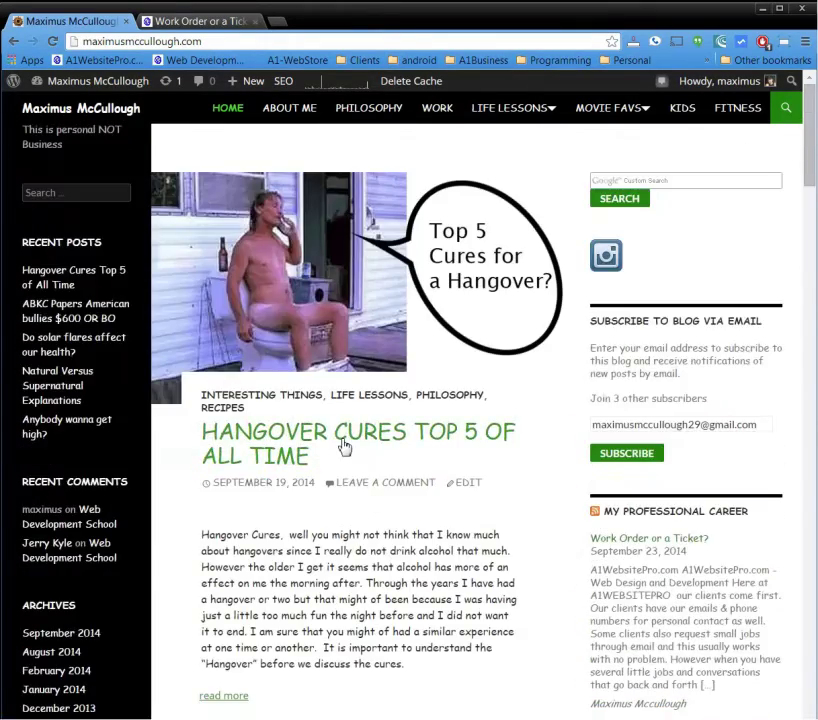
{"action": "left_click", "coordinate": [339, 444]}
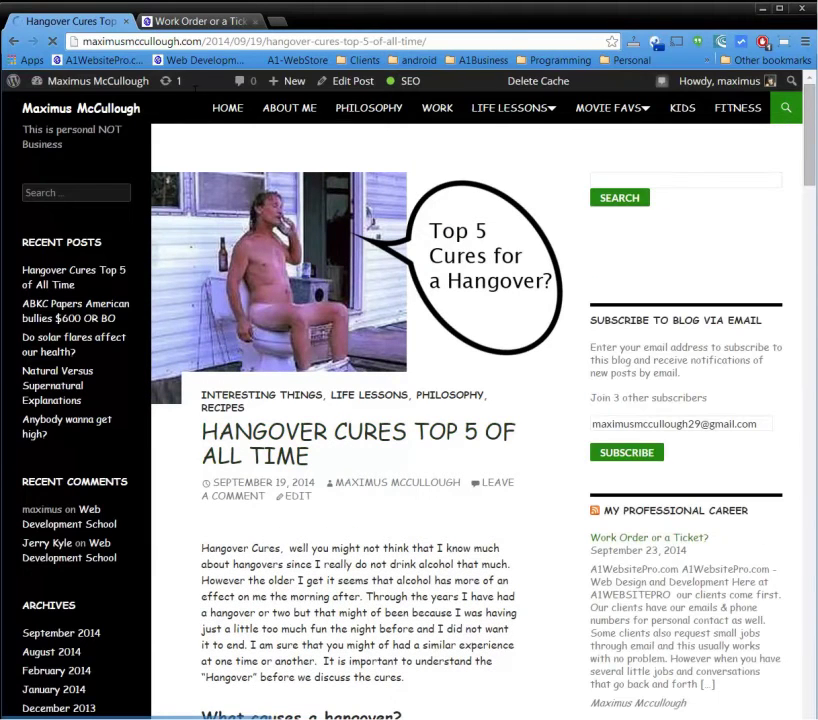
{"action": "left_click_drag", "start_coordinate": [211, 41], "coordinate": [266, 41]}
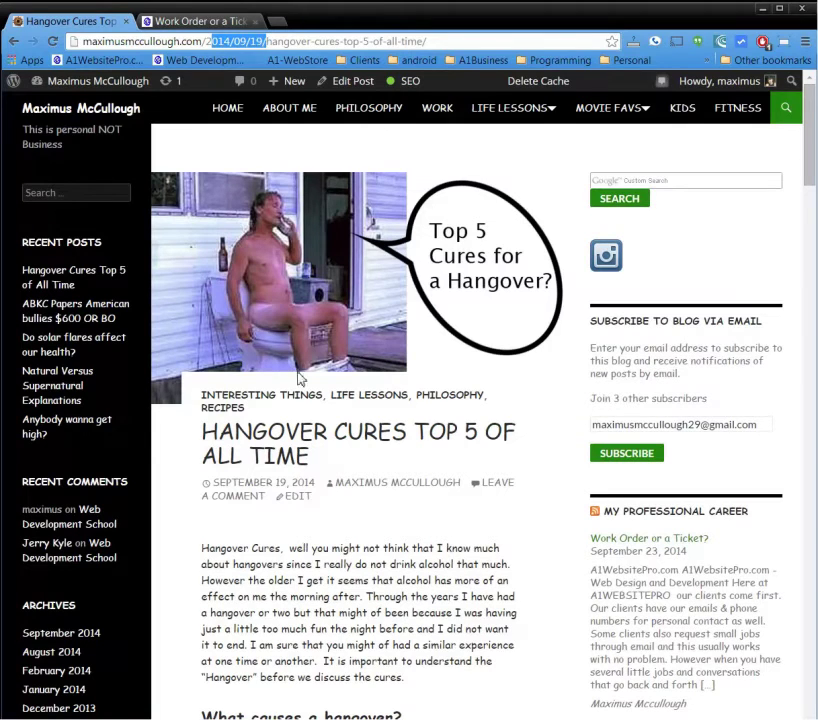
{"action": "left_click", "coordinate": [216, 41]}
{"action": "key", "text": "Return"}
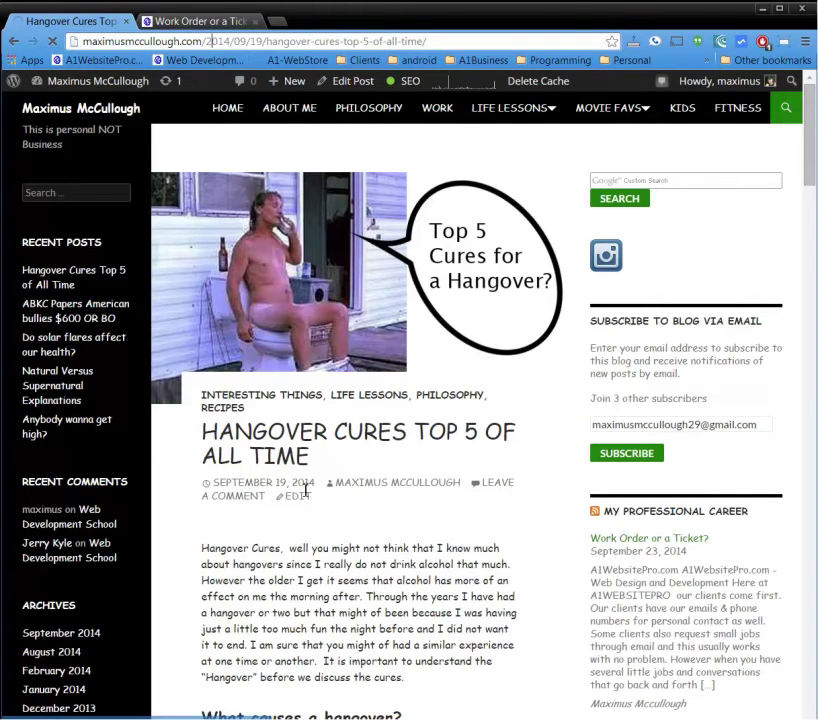
Step: Skim the hangover post's content from start to the first cures and decline the subscription offer
{"action": "scroll", "coordinate": [201, 433], "scroll_direction": "down", "scroll_amount": 2}
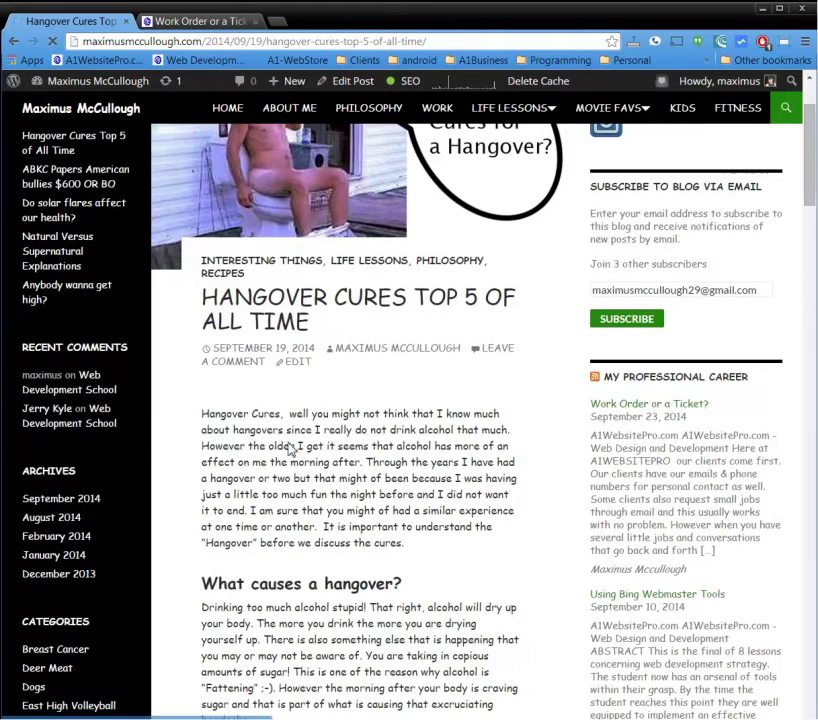
{"action": "left_click_drag", "start_coordinate": [201, 429], "coordinate": [302, 446]}
{"action": "left_click", "coordinate": [318, 493]}
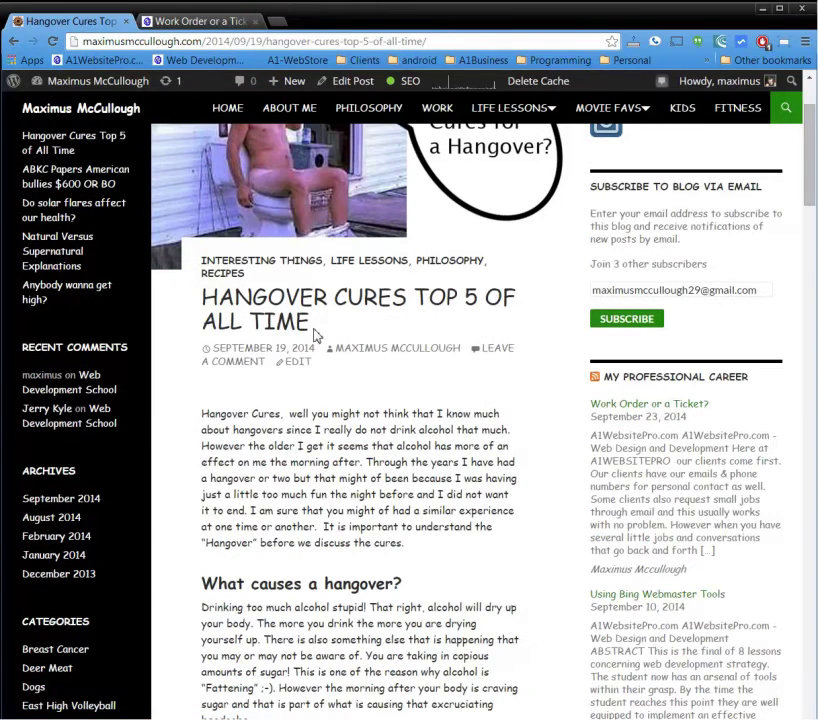
{"action": "scroll", "coordinate": [358, 450], "scroll_direction": "up", "scroll_amount": 2}
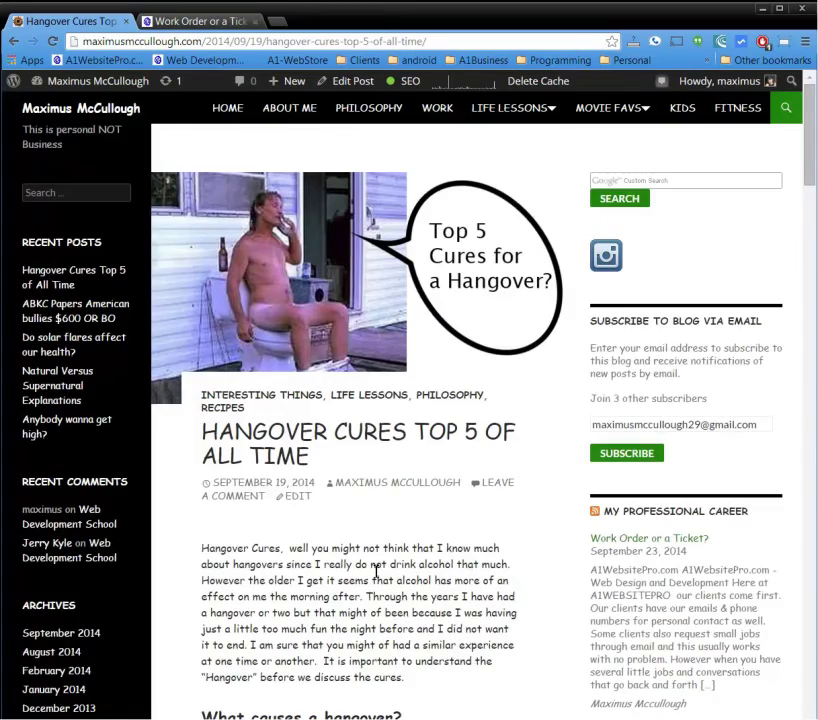
{"action": "scroll", "coordinate": [372, 590], "scroll_direction": "down", "scroll_amount": 8}
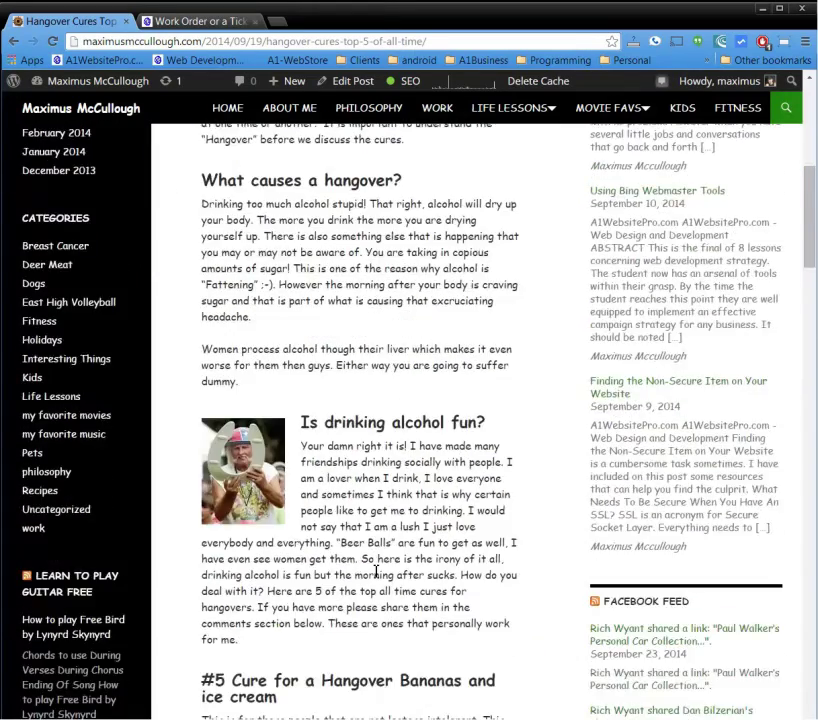
{"action": "scroll", "coordinate": [376, 571], "scroll_direction": "down", "scroll_amount": 3}
{"action": "scroll", "coordinate": [376, 571], "scroll_direction": "up", "scroll_amount": 11}
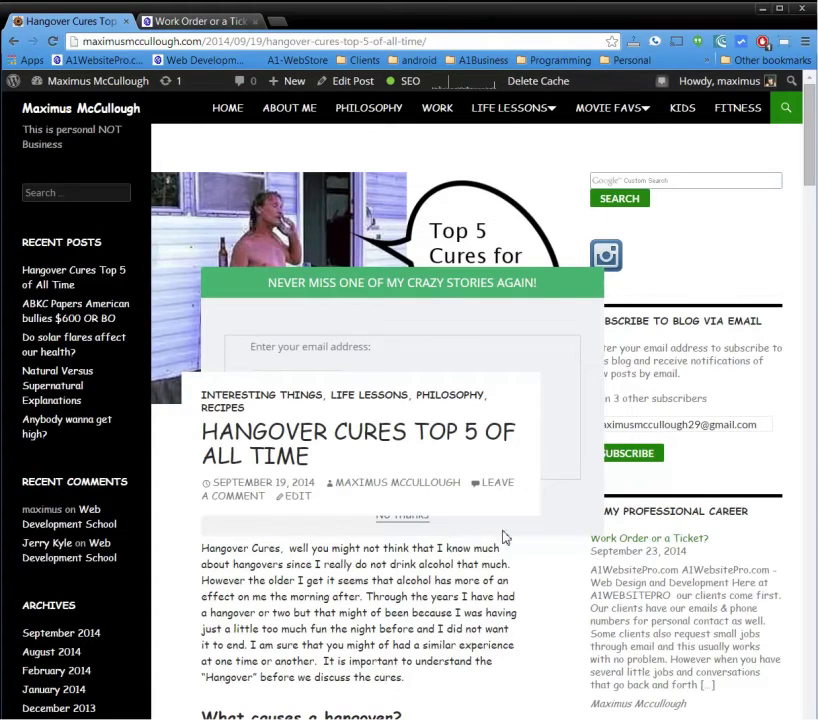
{"action": "left_click", "coordinate": [402, 517]}
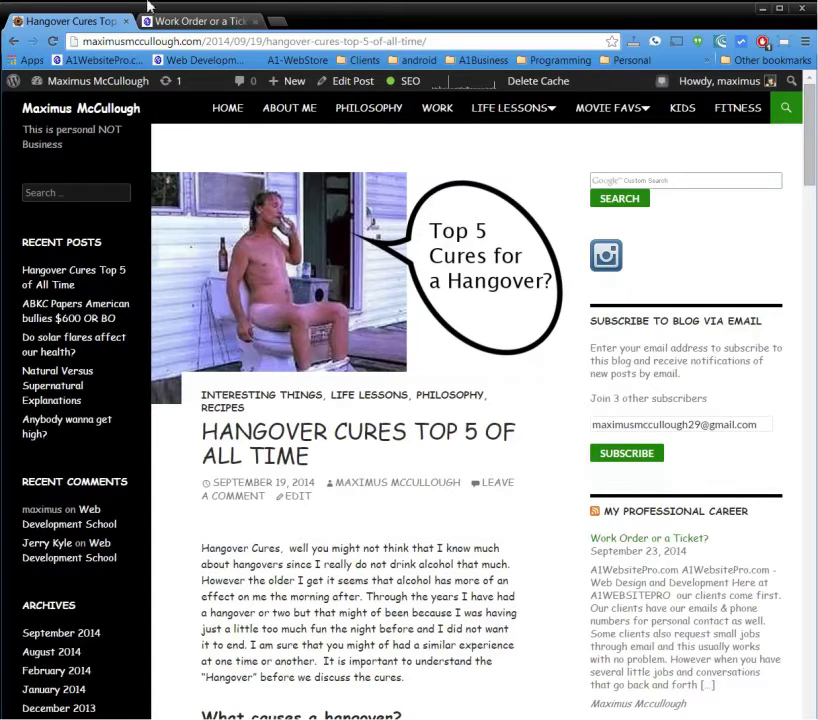
Step: Try to load the hangover post with 2014/09/19/ removed from its URL, and examine the date and slug part
{"action": "left_click", "coordinate": [222, 42]}
{"action": "double_click", "coordinate": [218, 42]}
{"action": "left_click_drag", "start_coordinate": [269, 42], "coordinate": [270, 42]}
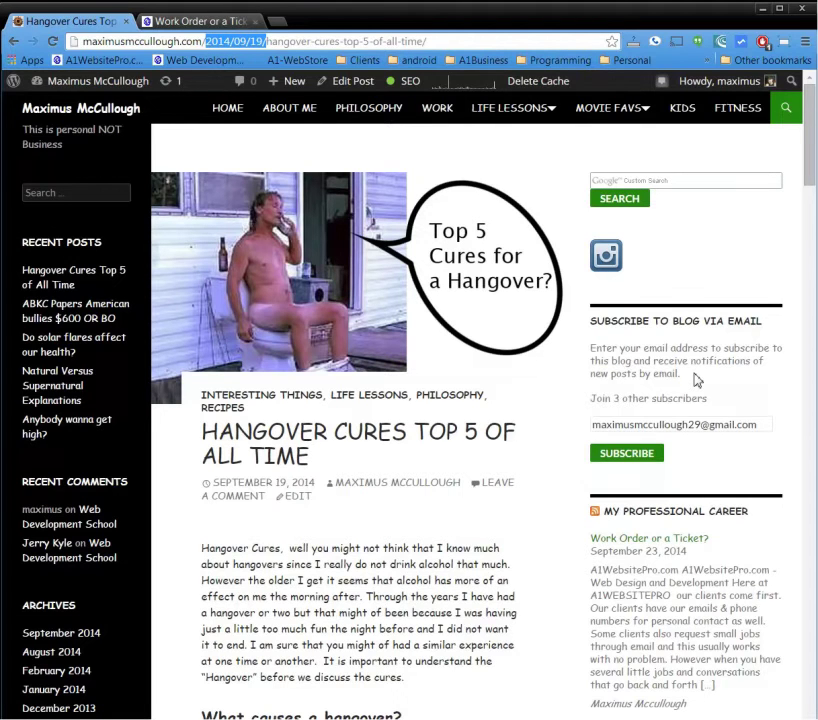
{"action": "key", "text": "BackSpace"}
{"action": "key", "text": "Return"}
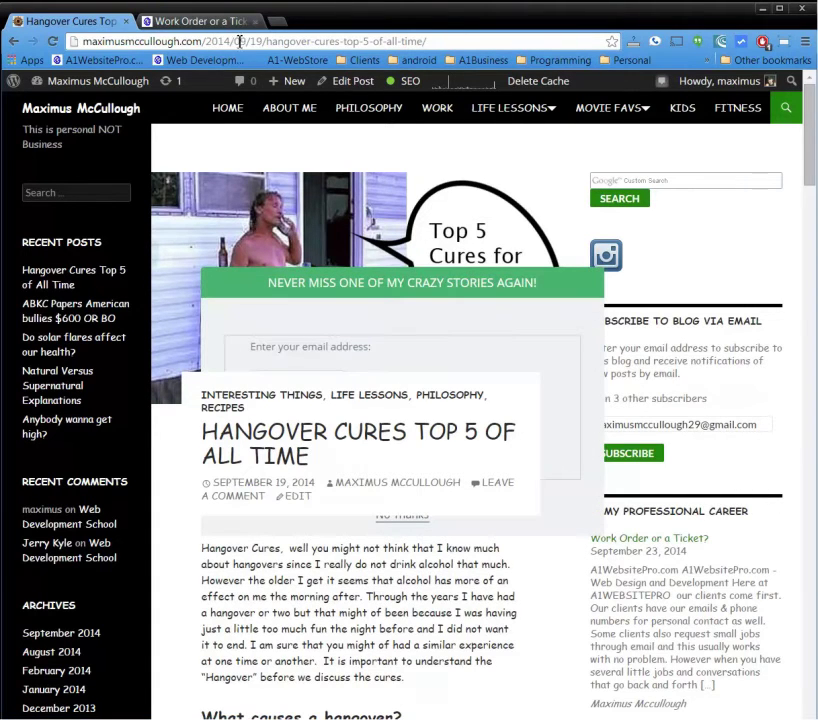
{"action": "left_click_drag", "start_coordinate": [440, 41], "coordinate": [215, 40]}
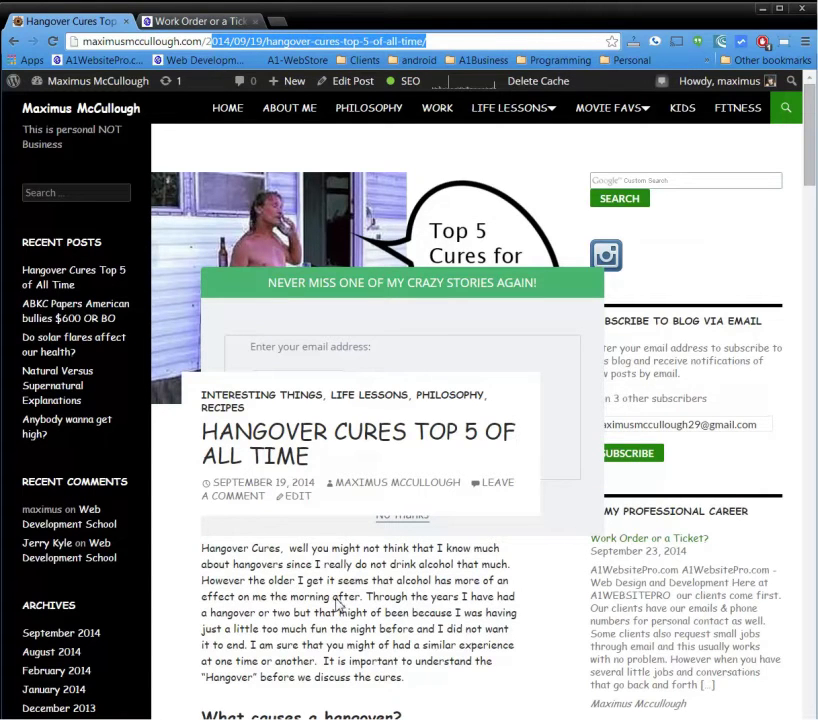
Step: Open the Permalink Settings in the personal blog's WordPress administration area
{"action": "mouse_move", "coordinate": [50, 81]}
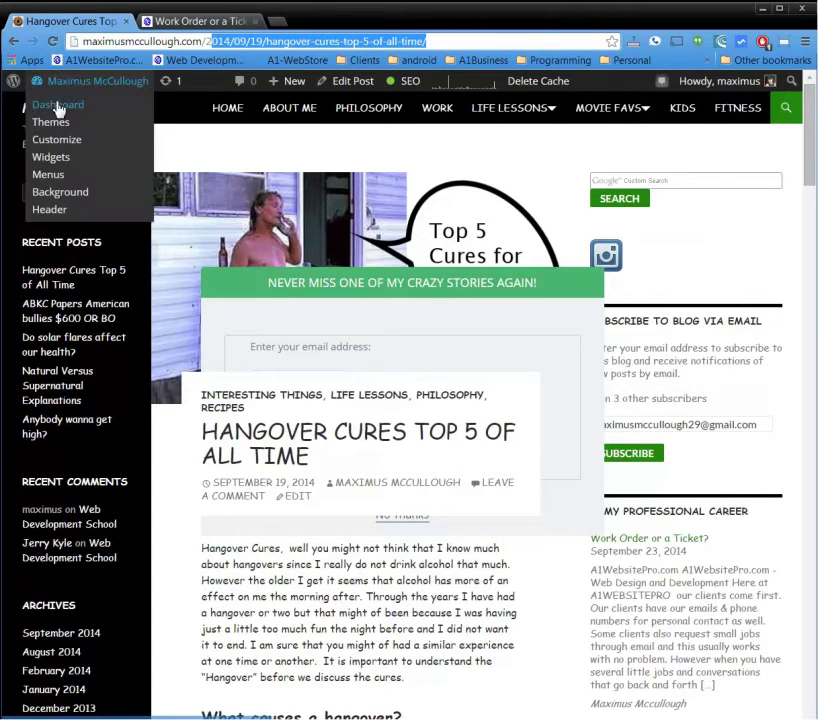
{"action": "left_click", "coordinate": [57, 105]}
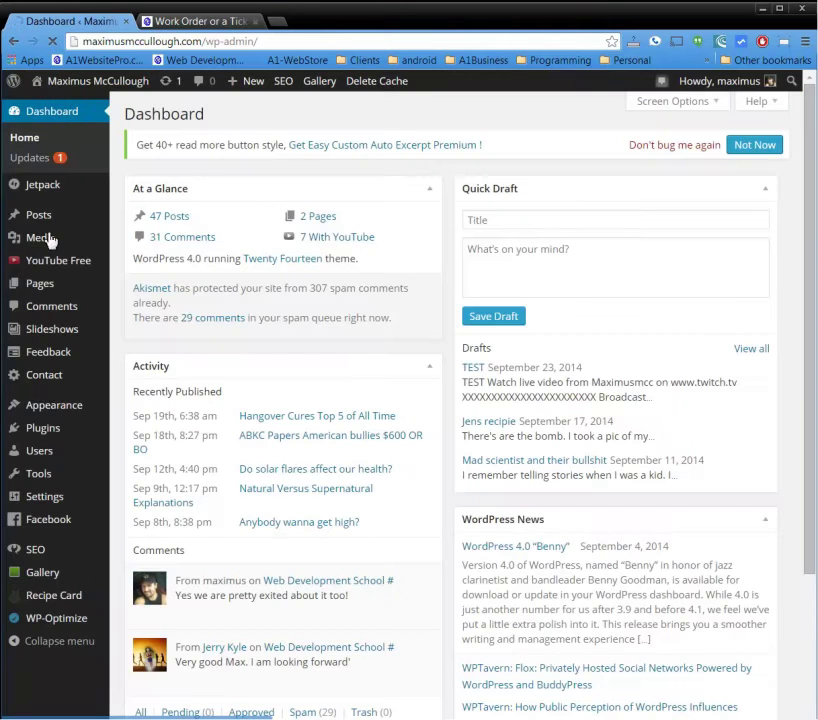
{"action": "mouse_move", "coordinate": [50, 519]}
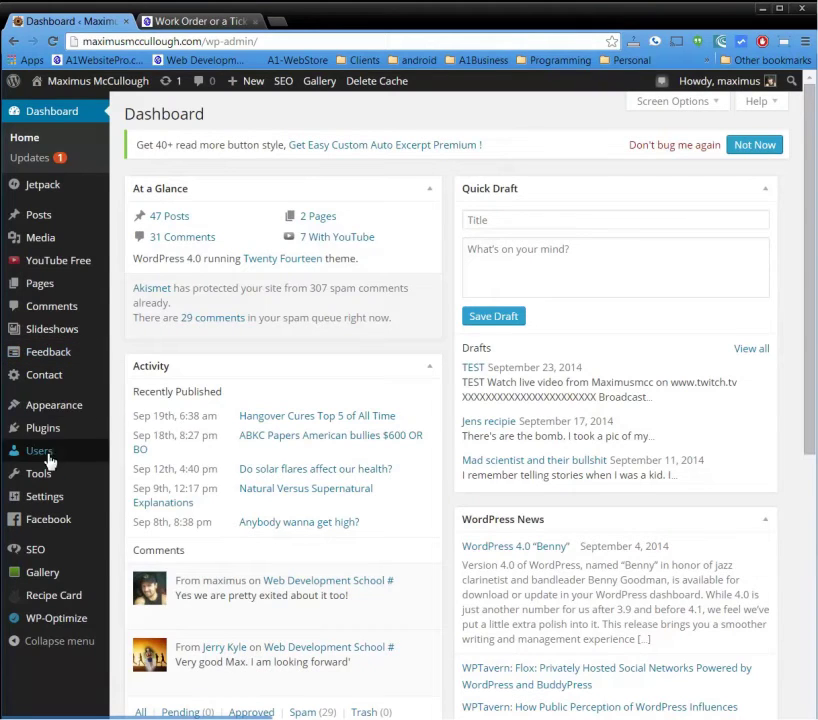
{"action": "mouse_move", "coordinate": [55, 417]}
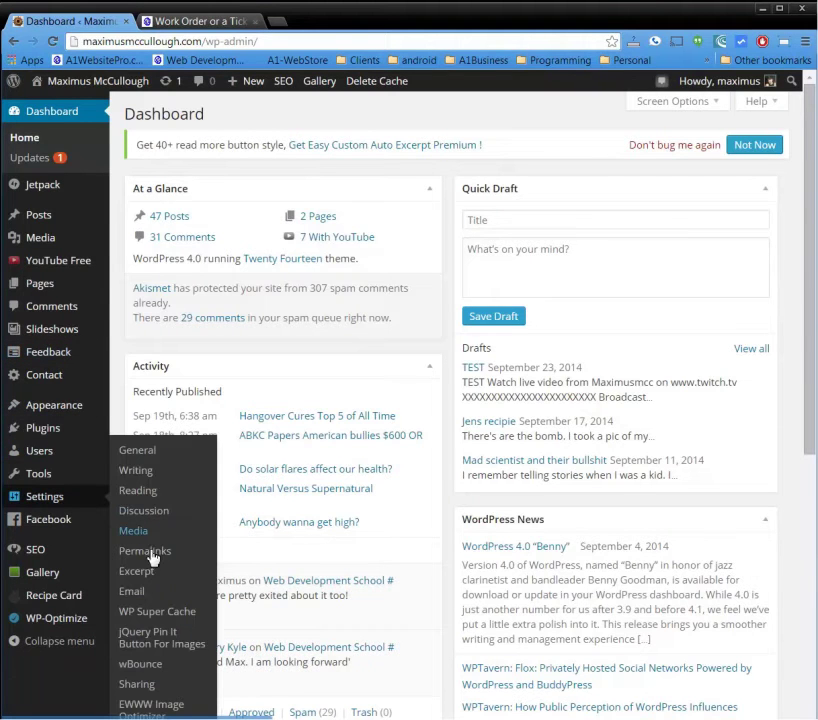
{"action": "left_click", "coordinate": [147, 552]}
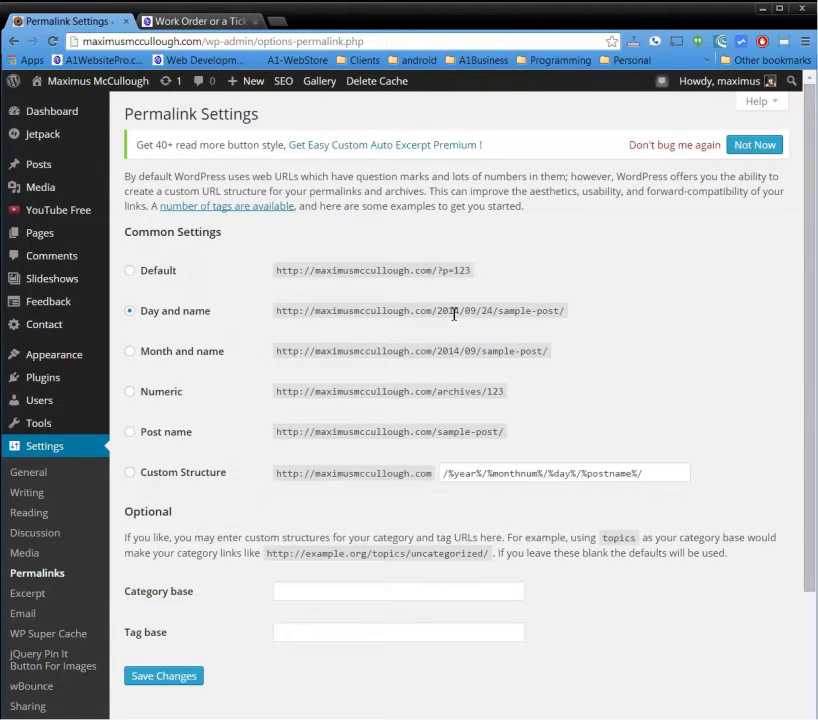
Step: Change the permalink structure to Post name and save the changes
{"action": "left_click_drag", "start_coordinate": [440, 311], "coordinate": [523, 313]}
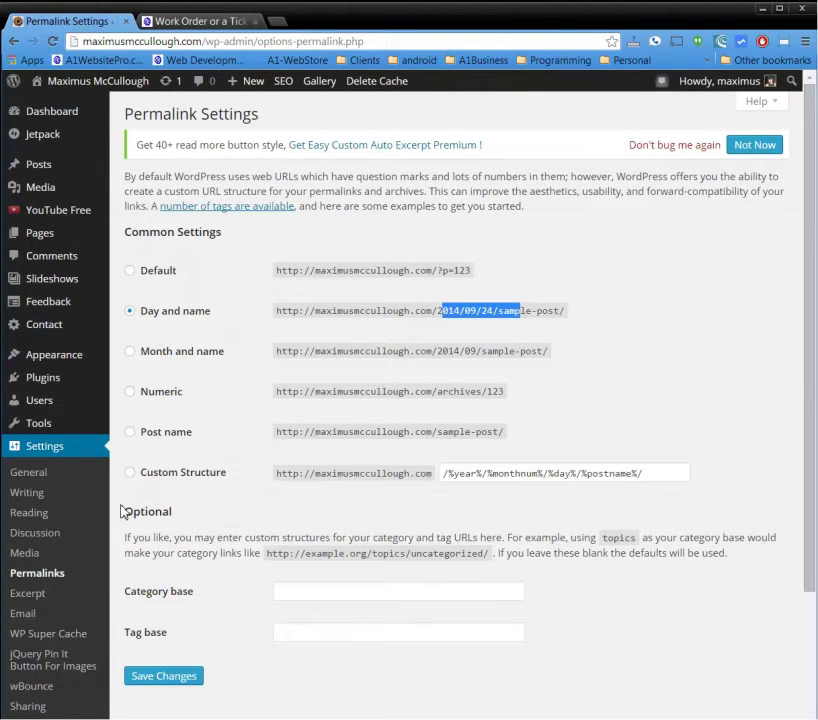
{"action": "left_click", "coordinate": [131, 432]}
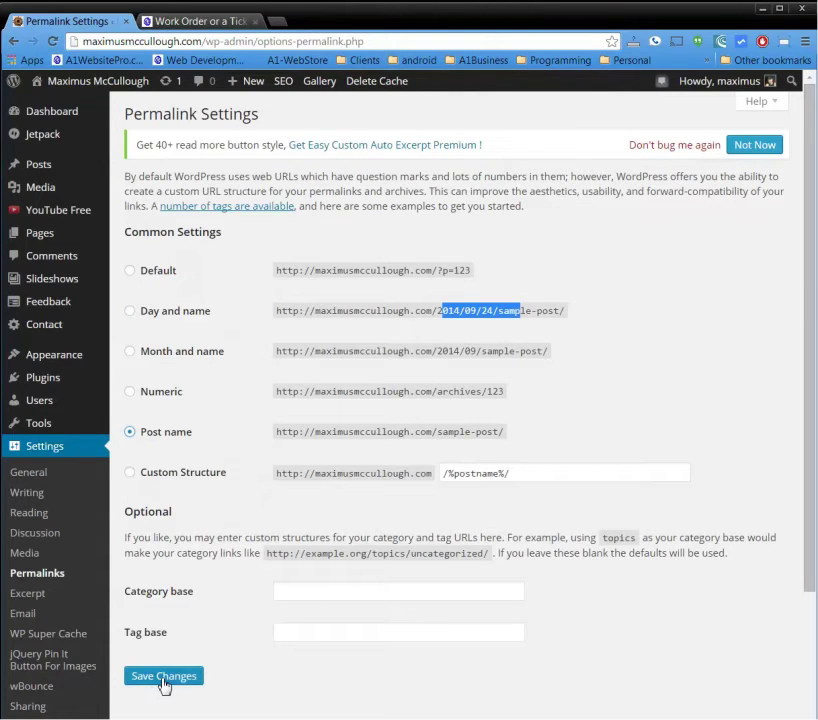
{"action": "left_click", "coordinate": [165, 681]}
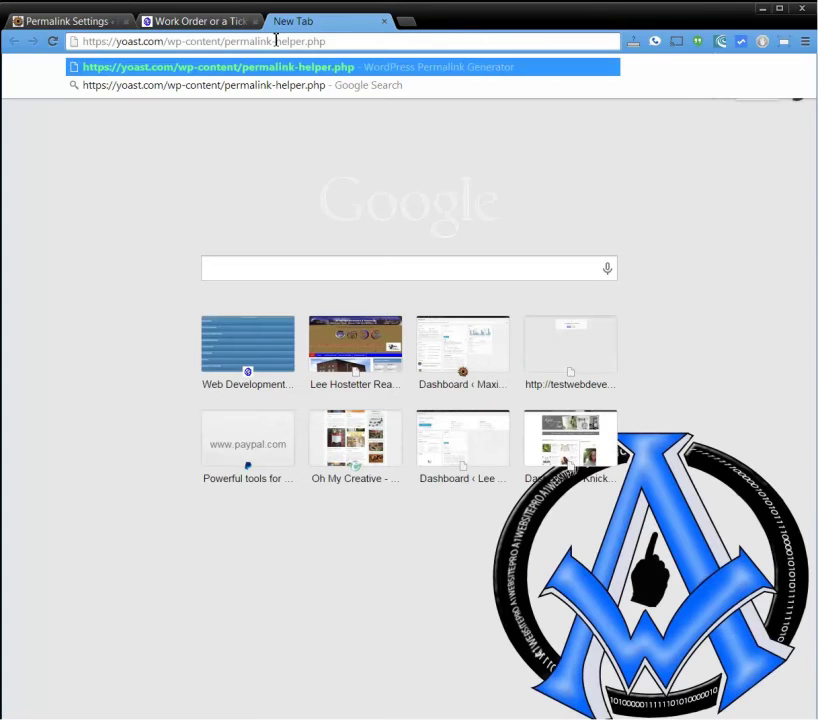
Step: Load yoast.com/wp-content/permalink-helper.php and fill in the site URL with the personal blog's domain copied from its settings page
{"action": "key", "text": "Return"}
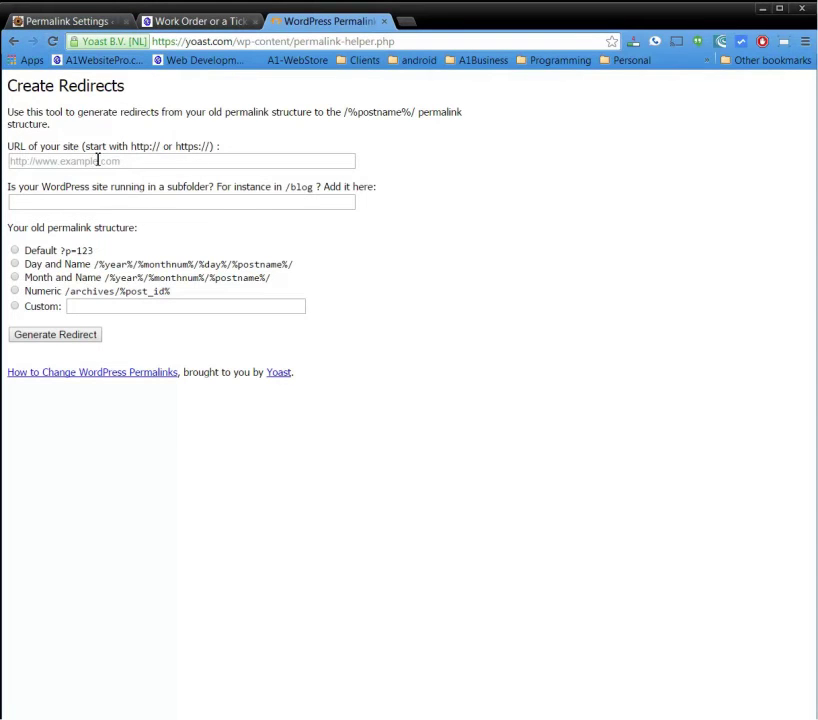
{"action": "left_click", "coordinate": [70, 21]}
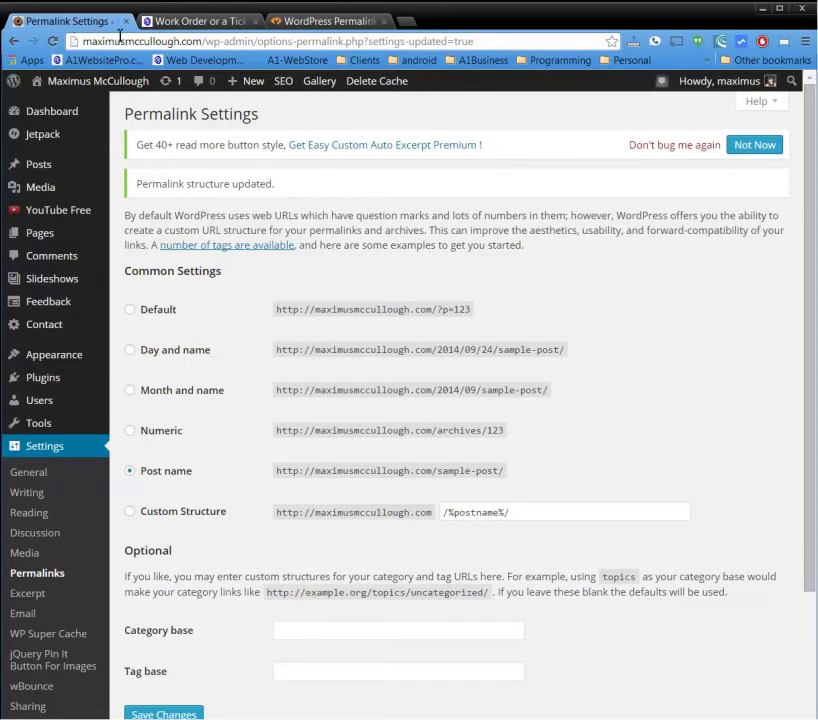
{"action": "double_click", "coordinate": [203, 42]}
{"action": "key", "text": "ctrl+c"}
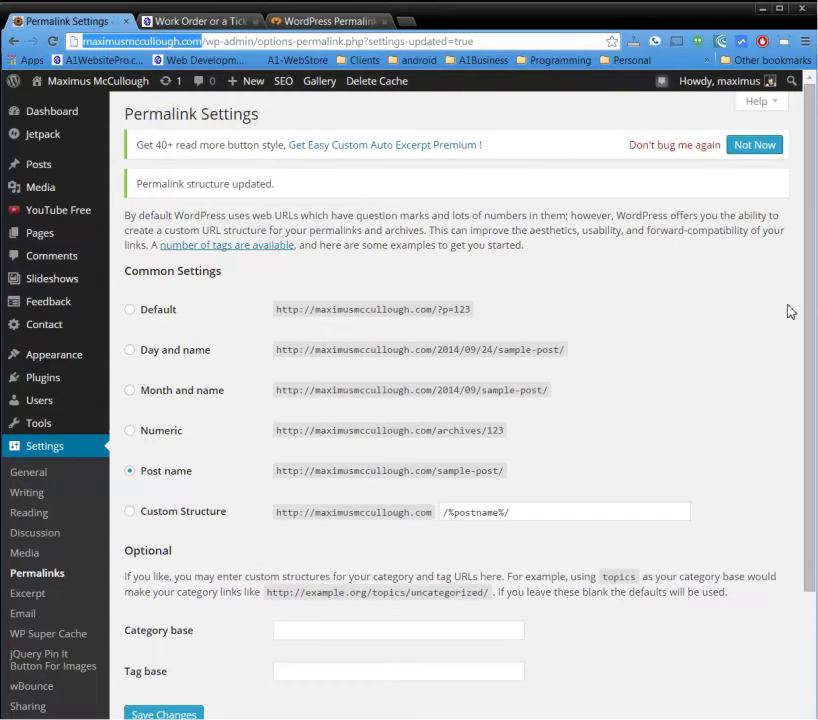
{"action": "left_click", "coordinate": [328, 22]}
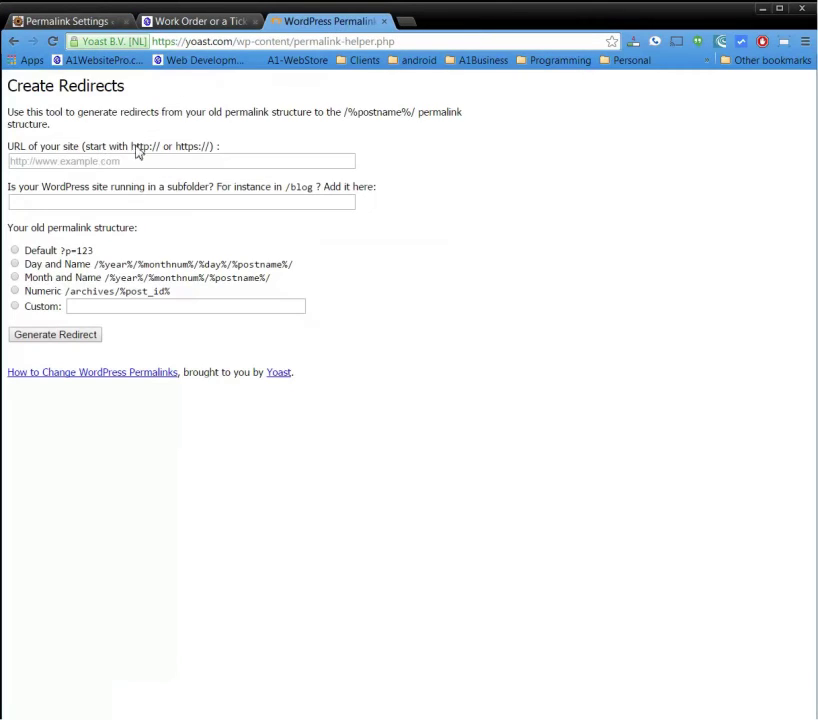
{"action": "left_click", "coordinate": [102, 162]}
{"action": "key", "text": "ctrl+v"}
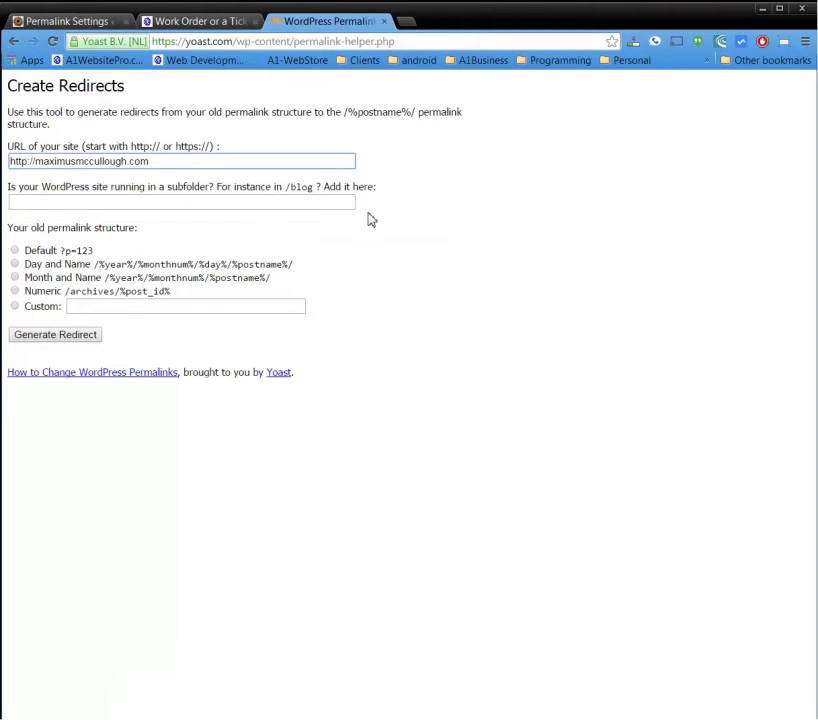
{"action": "left_click", "coordinate": [128, 207]}
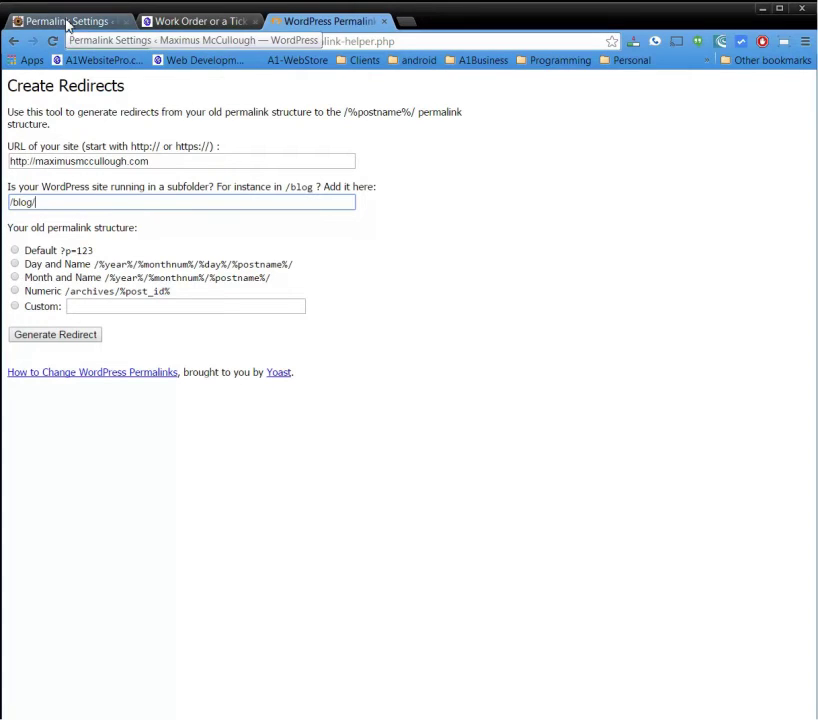
{"action": "triple_click", "coordinate": [65, 204]}
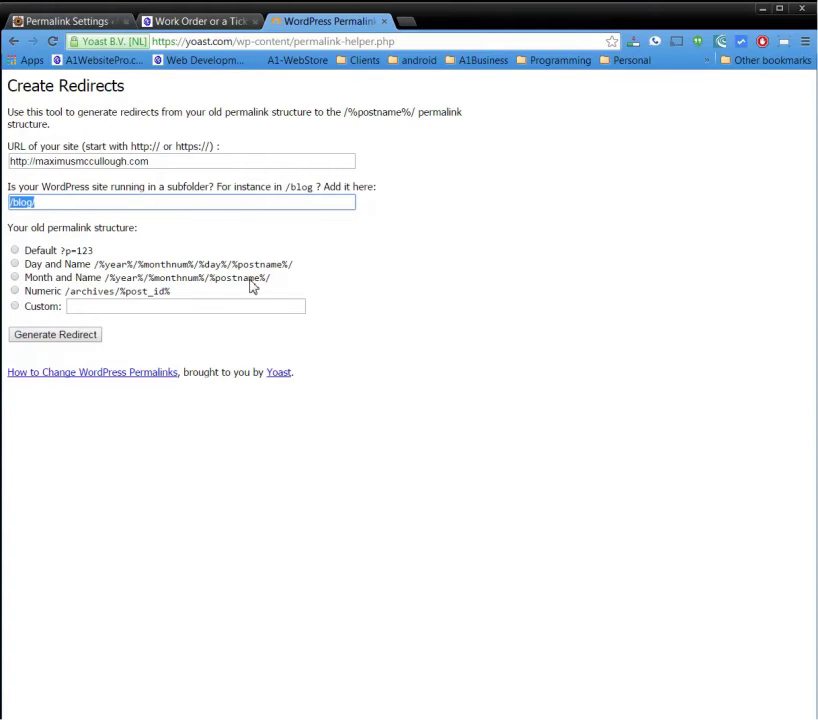
{"action": "key", "text": "BackSpace"}
Step: Leave the subfolder field empty, select Day and Name as the old permalink structure, and generate the redirect
{"action": "left_click", "coordinate": [60, 20]}
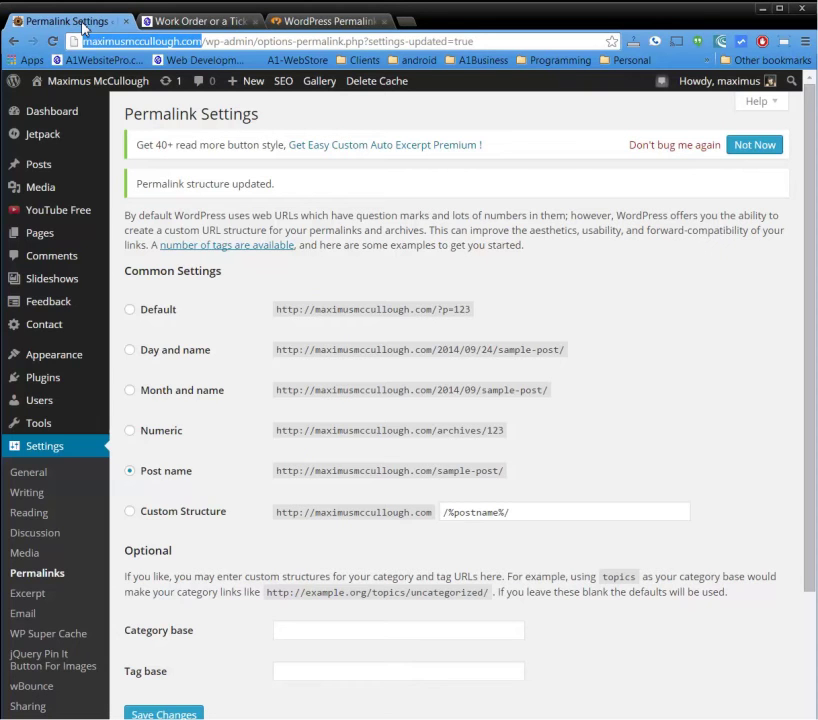
{"action": "double_click", "coordinate": [125, 41]}
{"action": "left_click", "coordinate": [318, 24]}
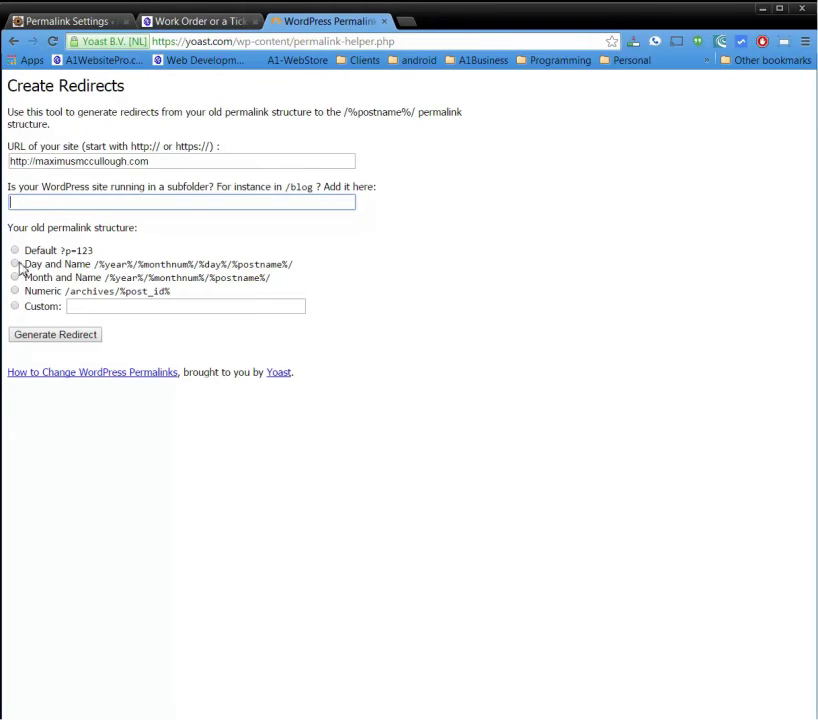
{"action": "left_click", "coordinate": [17, 266]}
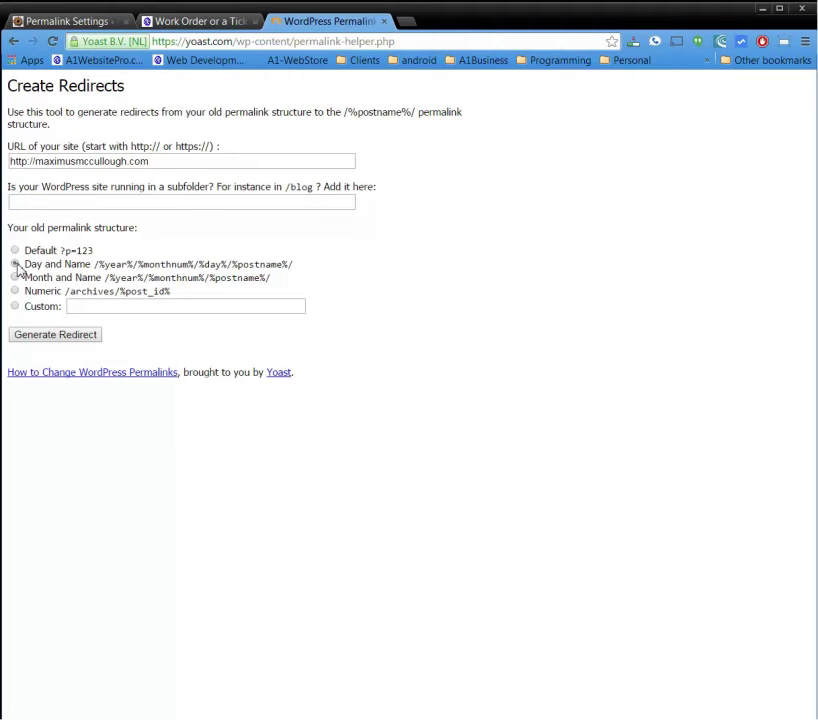
{"action": "left_click", "coordinate": [51, 341]}
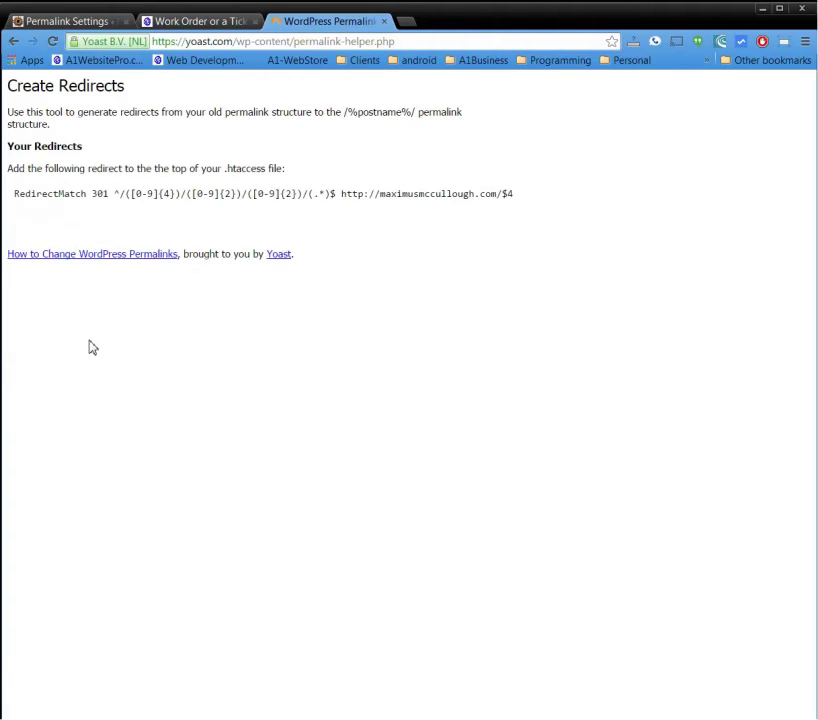
Step: Copy the generated RedirectMatch 301 line and check which file it has to be added to
{"action": "left_click_drag", "start_coordinate": [15, 193], "coordinate": [502, 196]}
{"action": "right_click", "coordinate": [502, 196]}
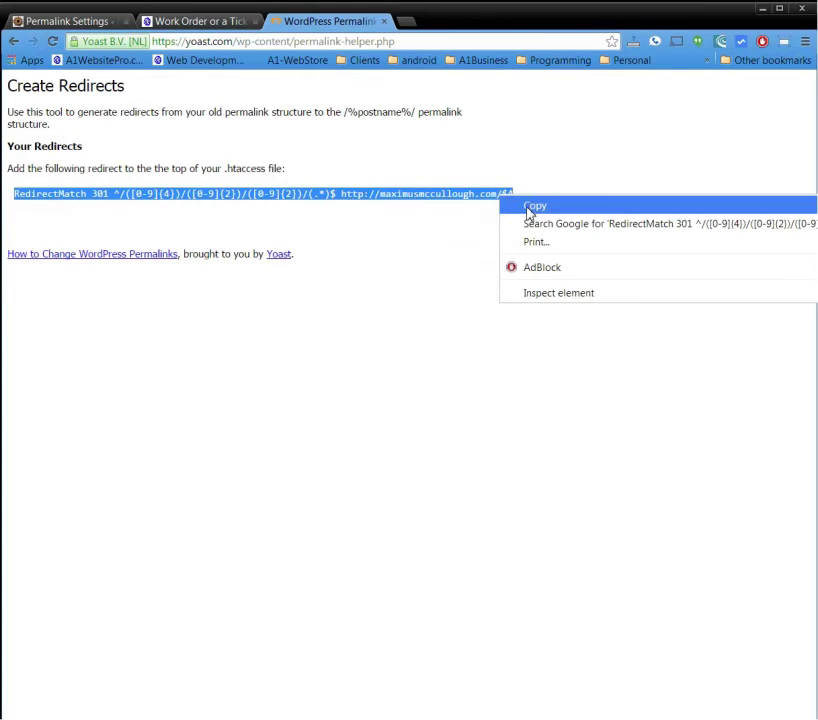
{"action": "left_click", "coordinate": [520, 206]}
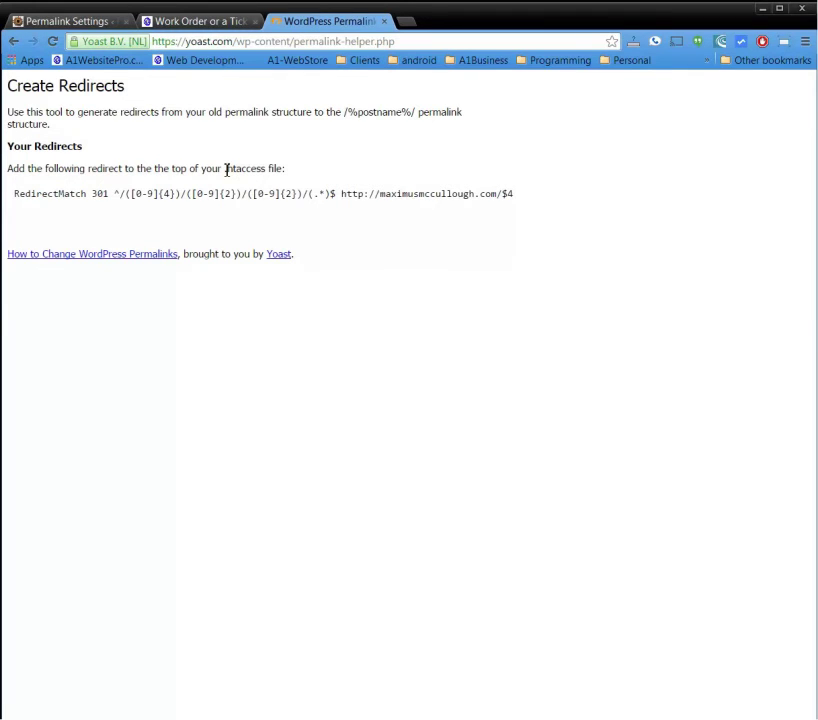
{"action": "left_click_drag", "start_coordinate": [226, 170], "coordinate": [285, 168]}
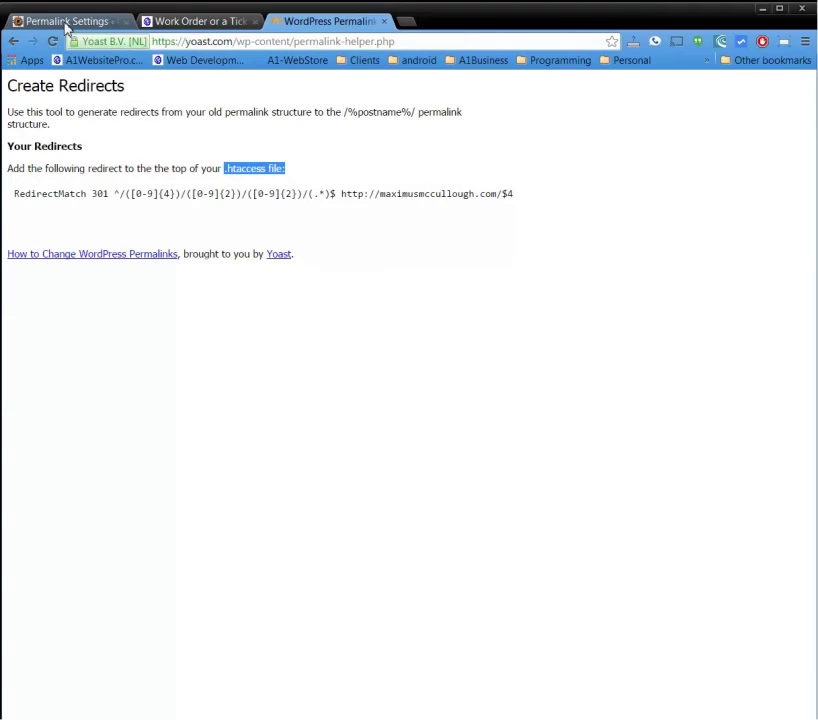
Step: Search for the WP Htaccess Editor plugin on the personal blog's Add Plugins page
{"action": "left_click", "coordinate": [66, 22]}
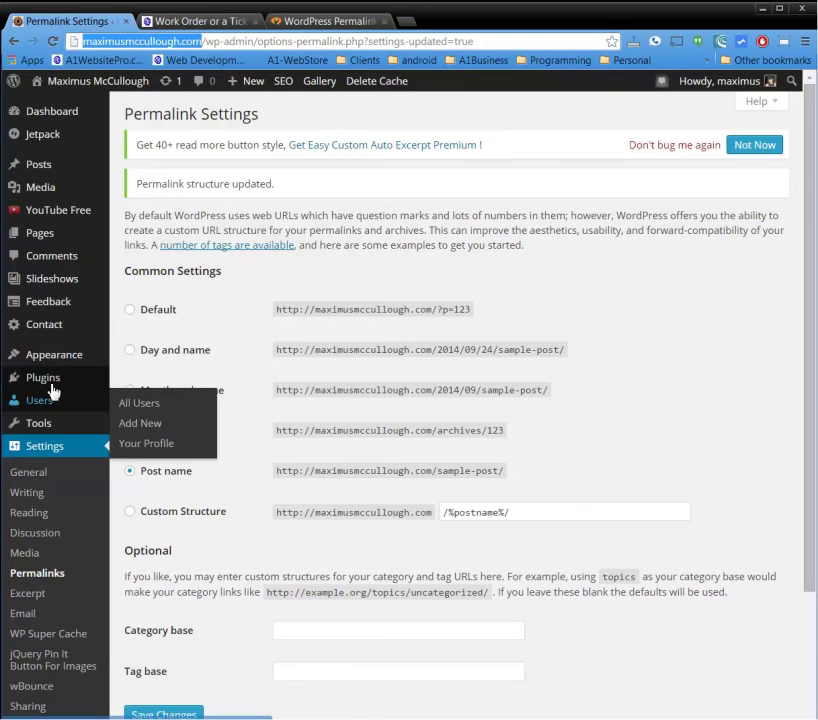
{"action": "mouse_move", "coordinate": [100, 378]}
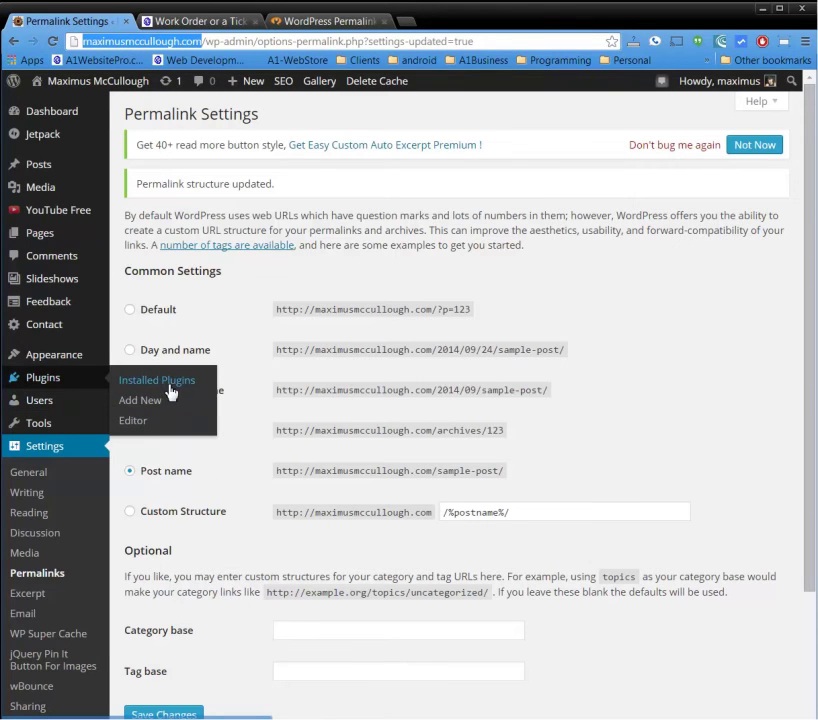
{"action": "left_click", "coordinate": [155, 402]}
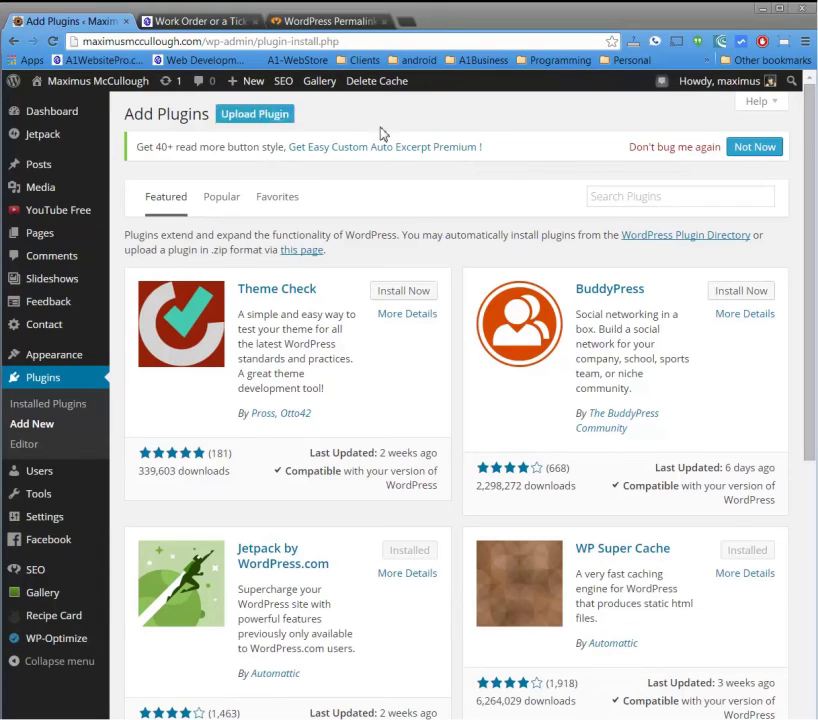
{"action": "left_click", "coordinate": [618, 203]}
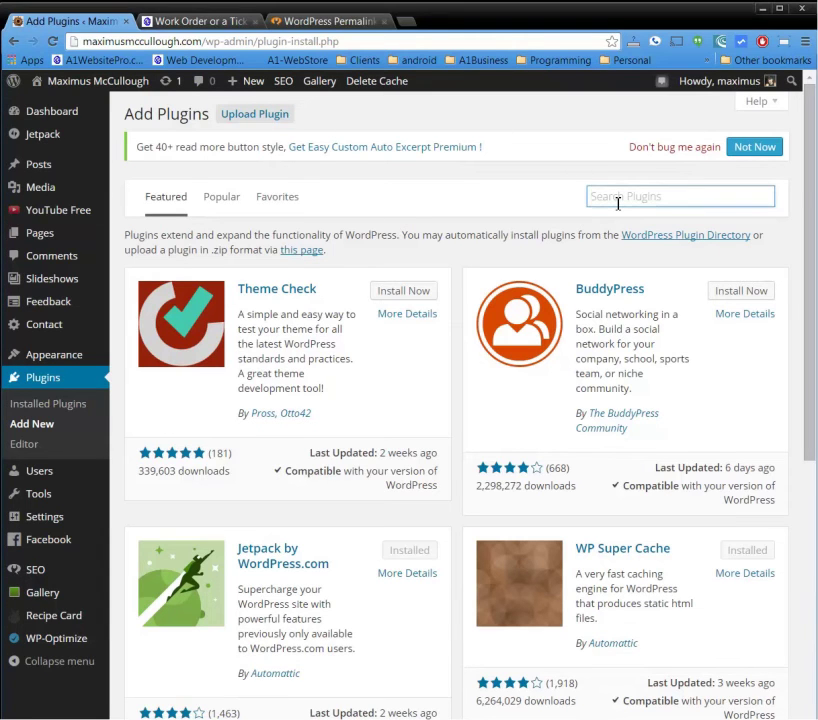
{"action": "type", "text": "wp "}
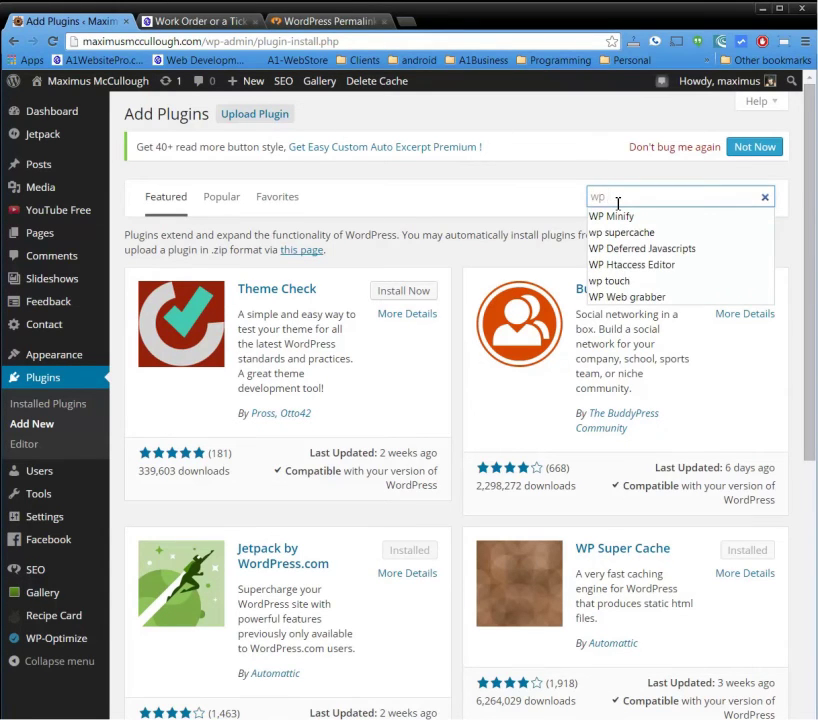
{"action": "type", "text": "htacces"}
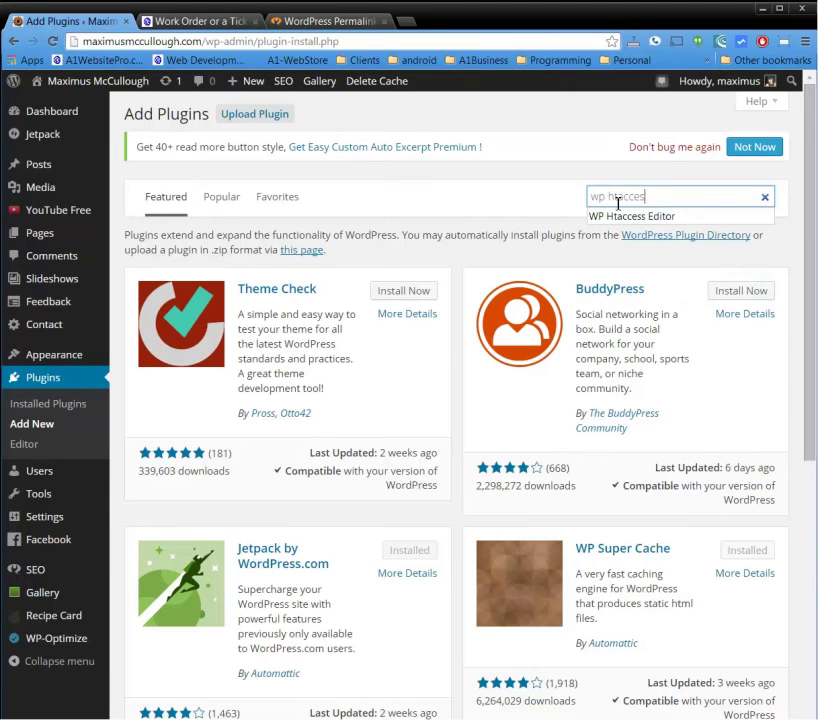
{"action": "type", "text": "s Editor"}
{"action": "left_click", "coordinate": [628, 217]}
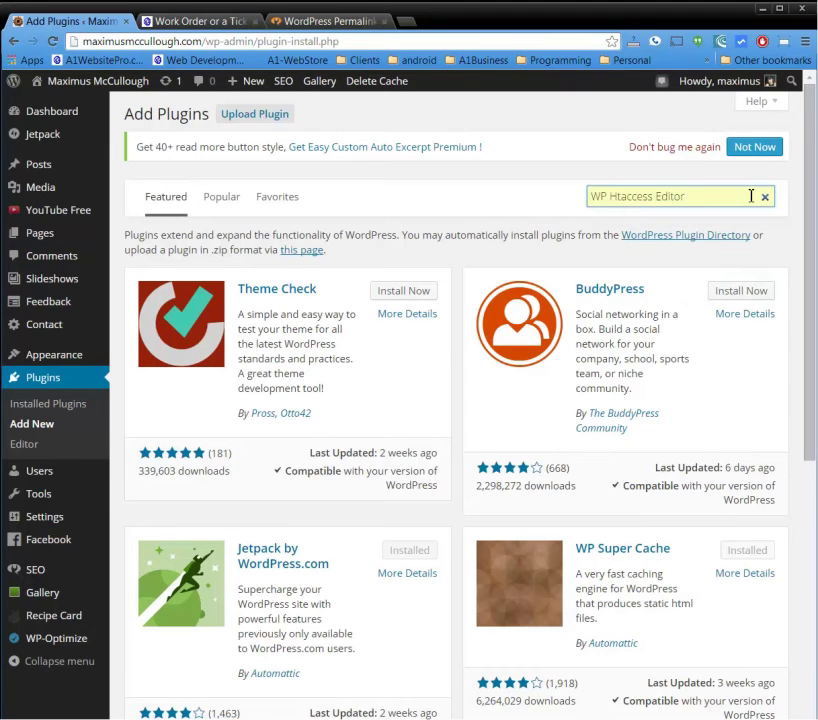
{"action": "key", "text": "Return"}
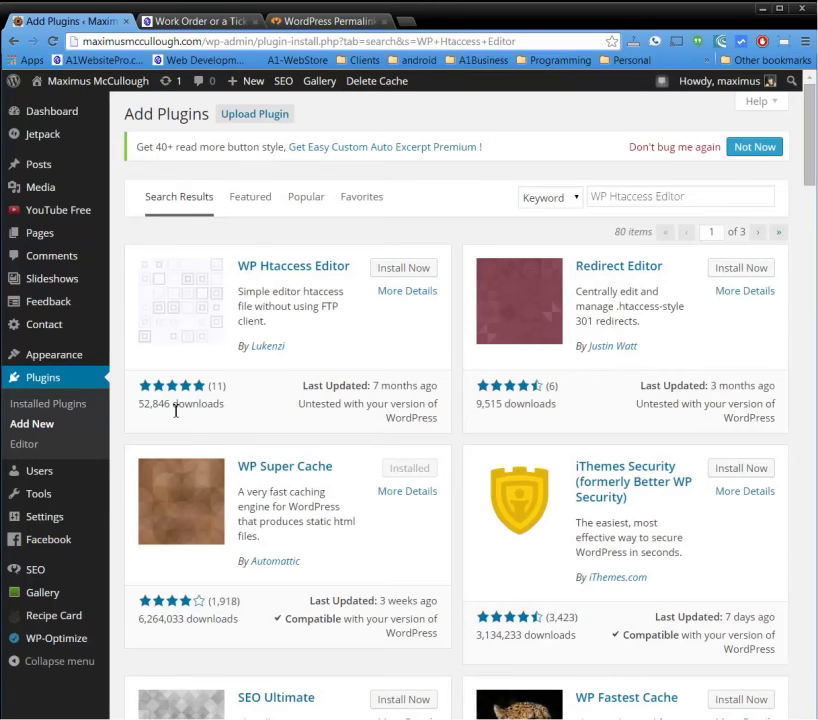
Step: Install and activate the WP Htaccess Editor plugin, and open its Htaccess Editor page
{"action": "left_click", "coordinate": [408, 268]}
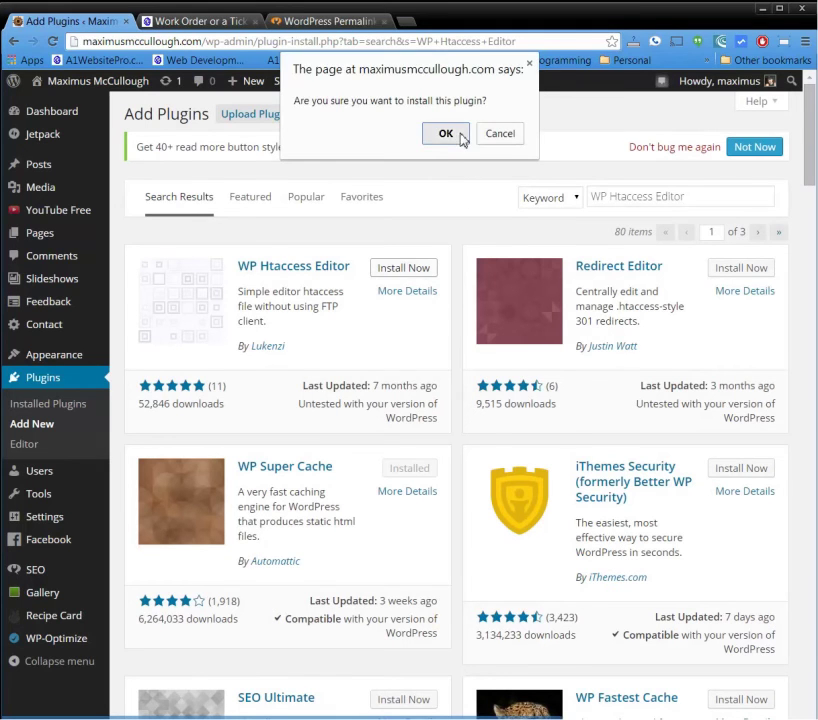
{"action": "left_click", "coordinate": [462, 135]}
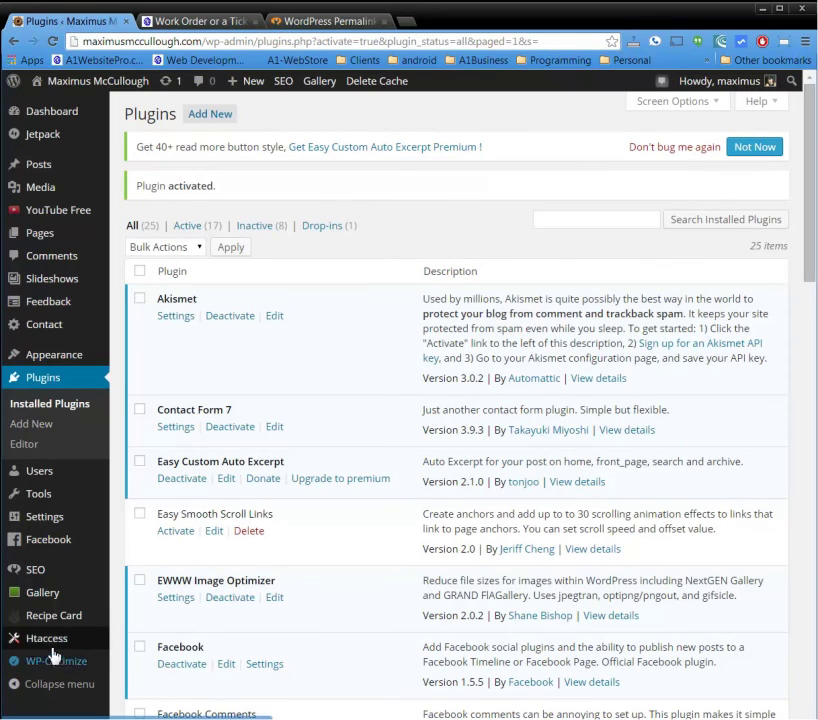
{"action": "mouse_move", "coordinate": [45, 651]}
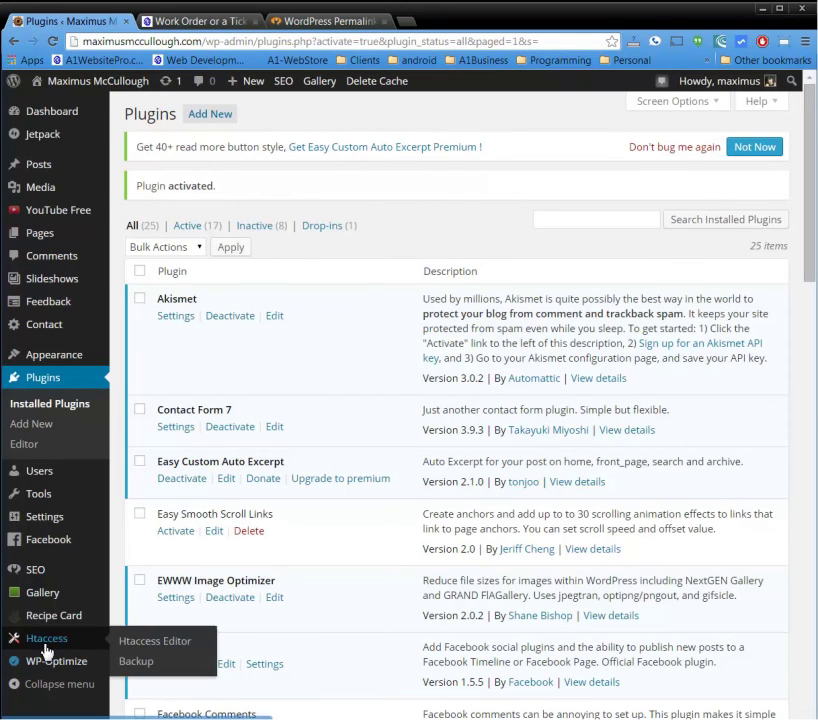
{"action": "left_click", "coordinate": [142, 648]}
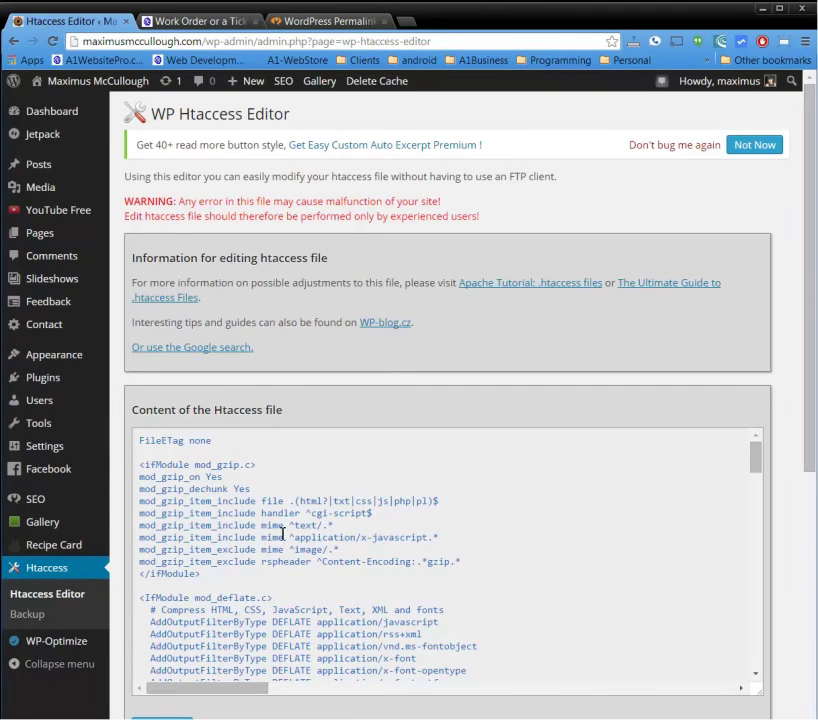
Step: Paste the copied RedirectMatch 301 rule on its own line above FileETag none, followed by a blank line, and save the htaccess file
{"action": "scroll", "coordinate": [338, 487], "scroll_direction": "down", "scroll_amount": 5}
{"action": "scroll", "coordinate": [338, 487], "scroll_direction": "up", "scroll_amount": 5}
{"action": "scroll", "coordinate": [811, 425], "scroll_direction": "down", "scroll_amount": 1}
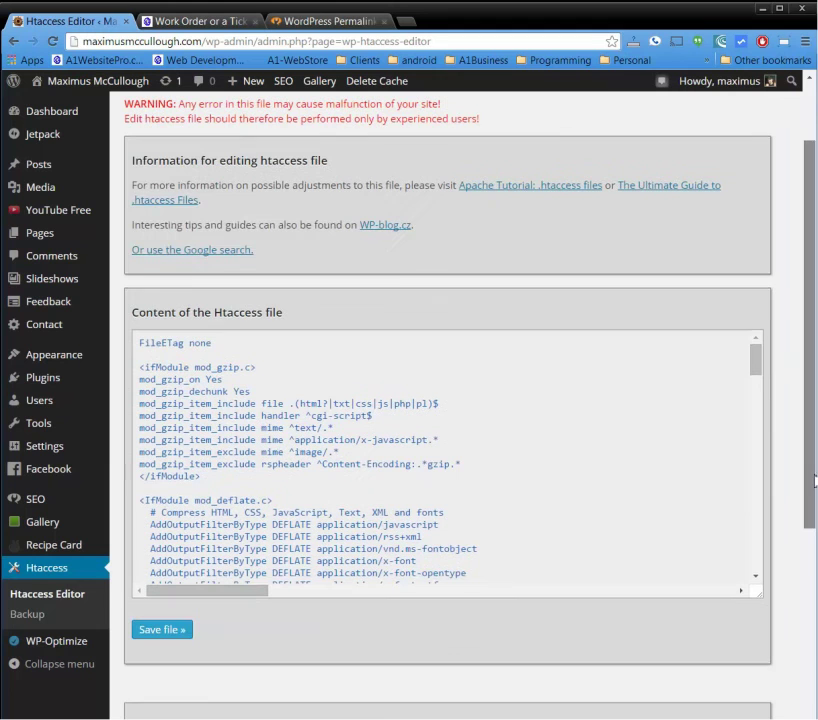
{"action": "left_click", "coordinate": [139, 342]}
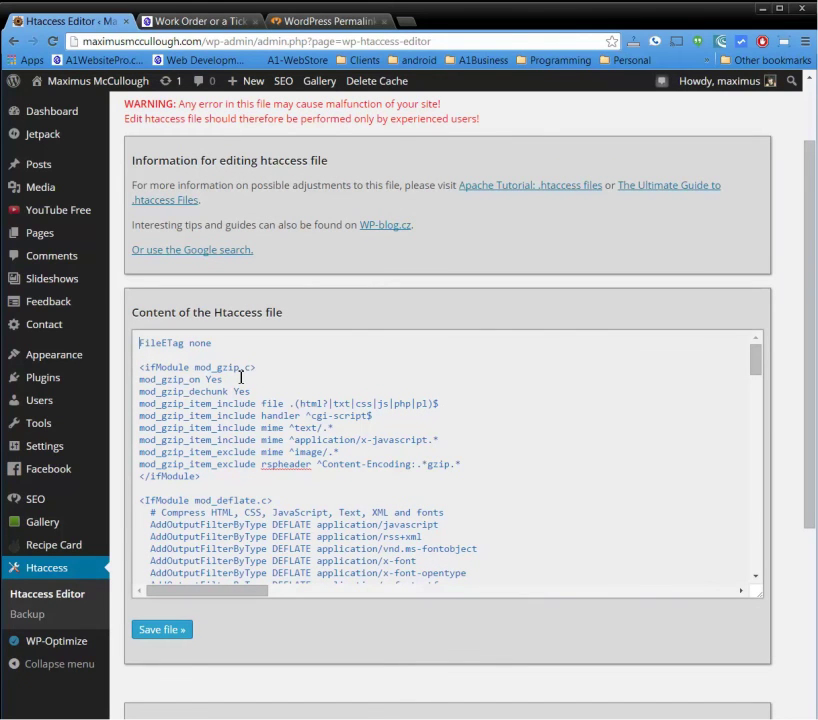
{"action": "key", "text": "Return"}
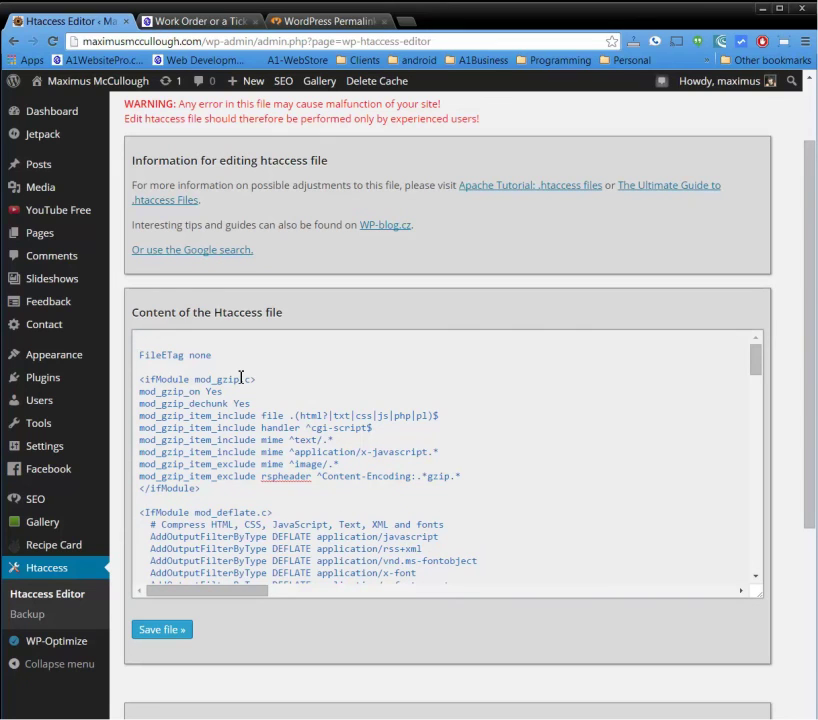
{"action": "key", "text": "ctrl+v"}
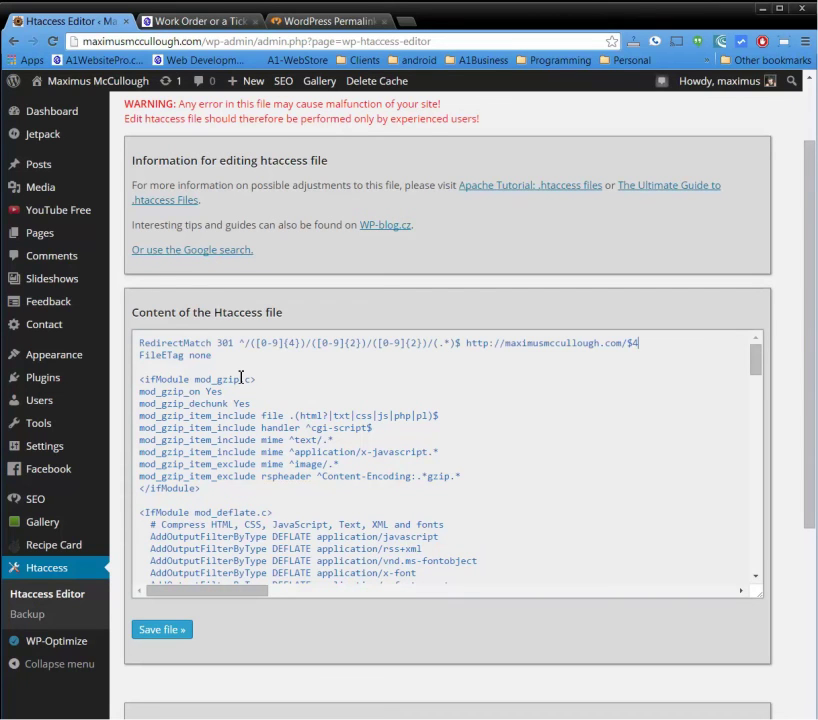
{"action": "key", "text": "Return"}
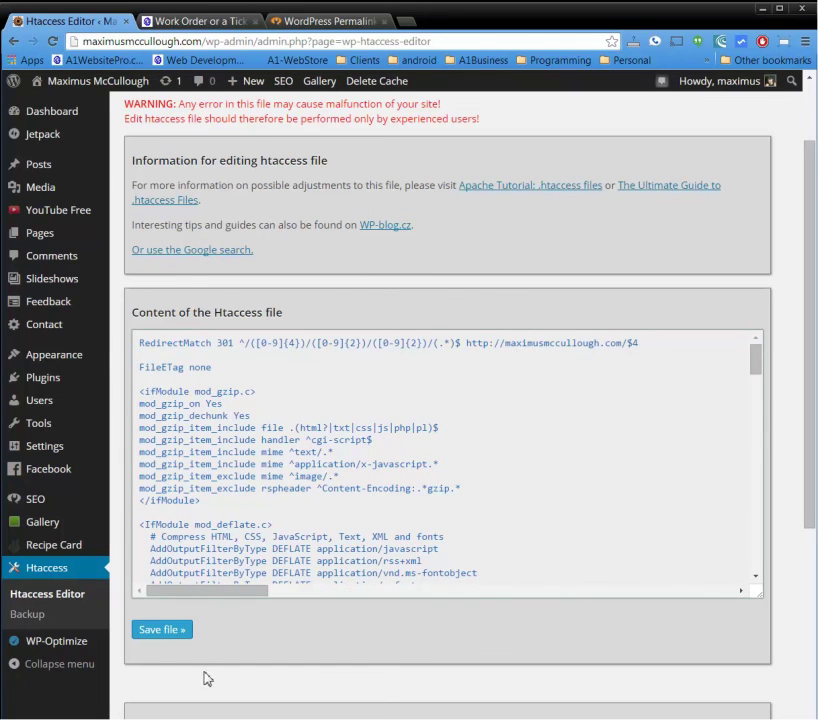
{"action": "left_click", "coordinate": [157, 638]}
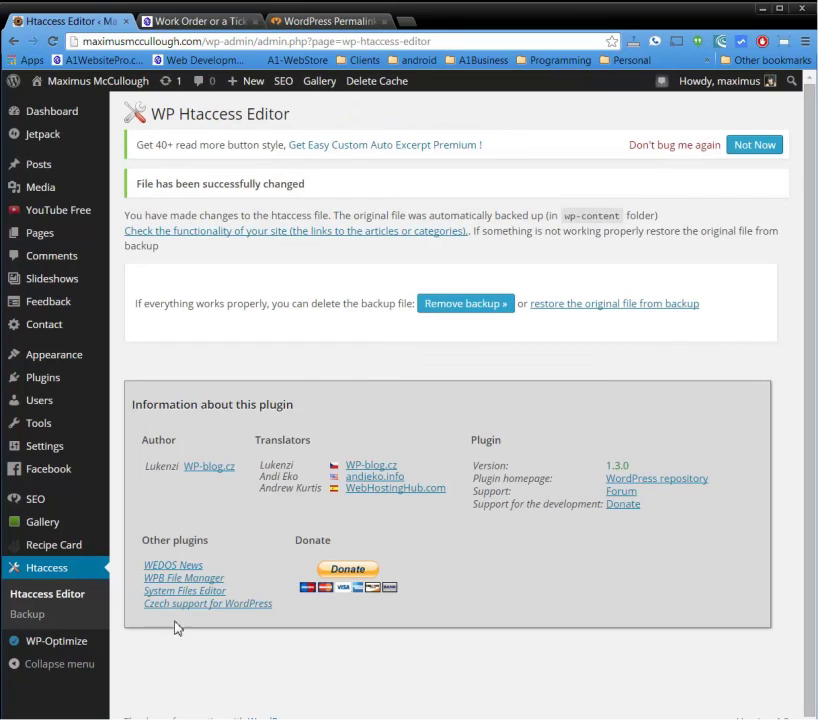
Step: Open the Hangover Cures Top 5 of All Time post from the blog's home page and examine its URL, title and content
{"action": "mouse_move", "coordinate": [82, 91]}
{"action": "left_click", "coordinate": [59, 106]}
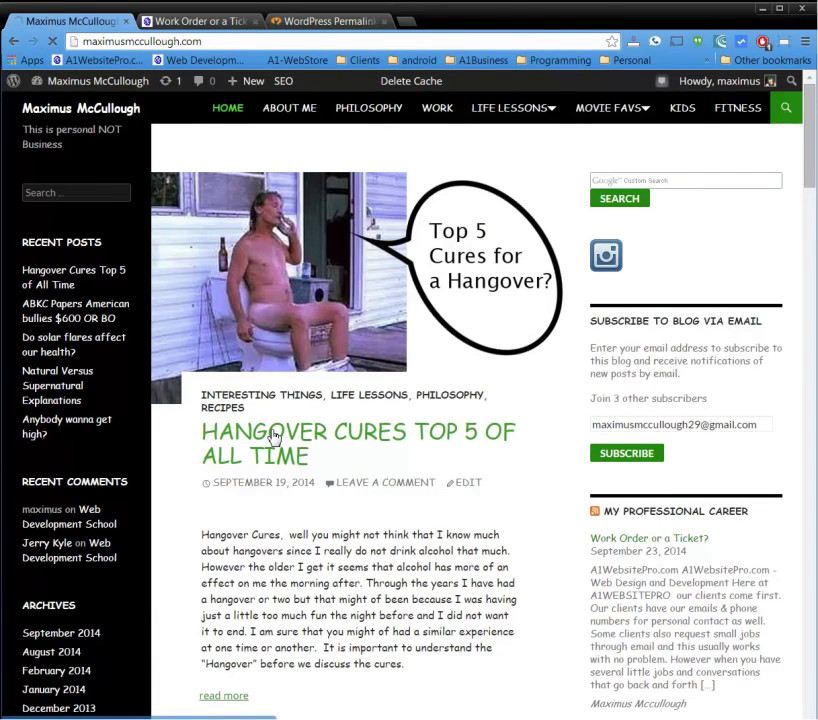
{"action": "left_click", "coordinate": [272, 436]}
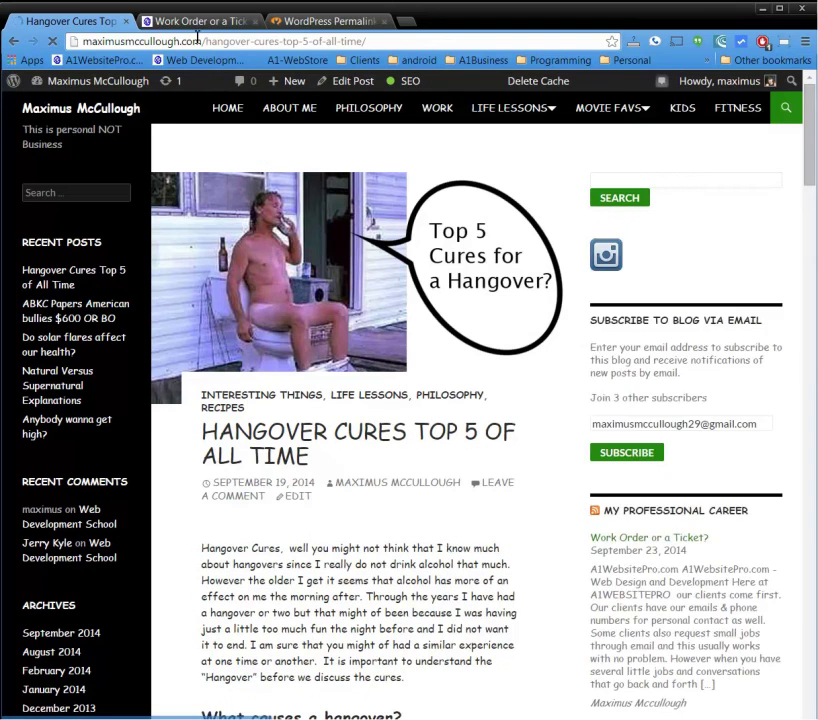
{"action": "double_click", "coordinate": [215, 42]}
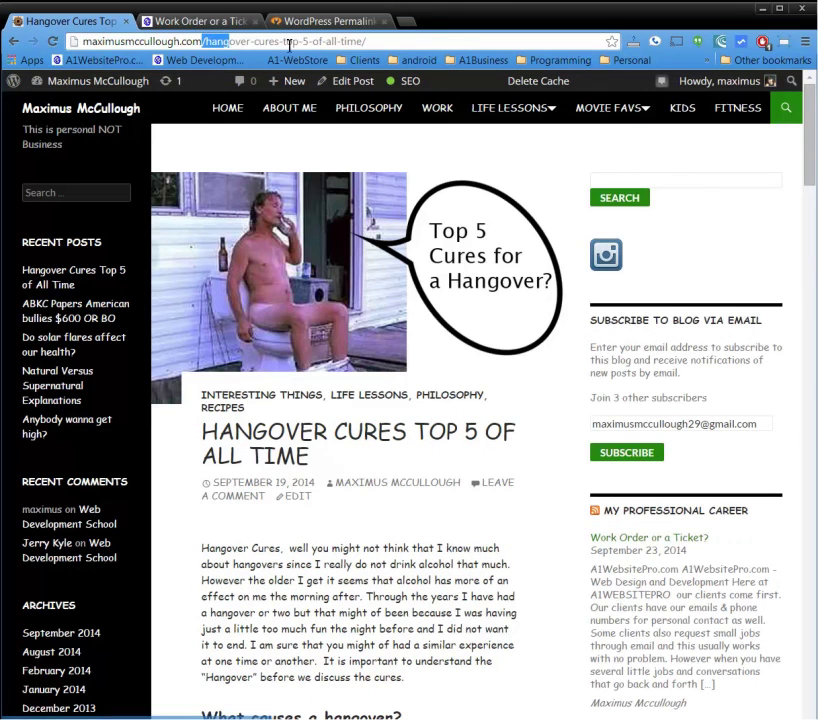
{"action": "left_click", "coordinate": [374, 588]}
{"action": "scroll", "coordinate": [389, 582], "scroll_direction": "down", "scroll_amount": 2}
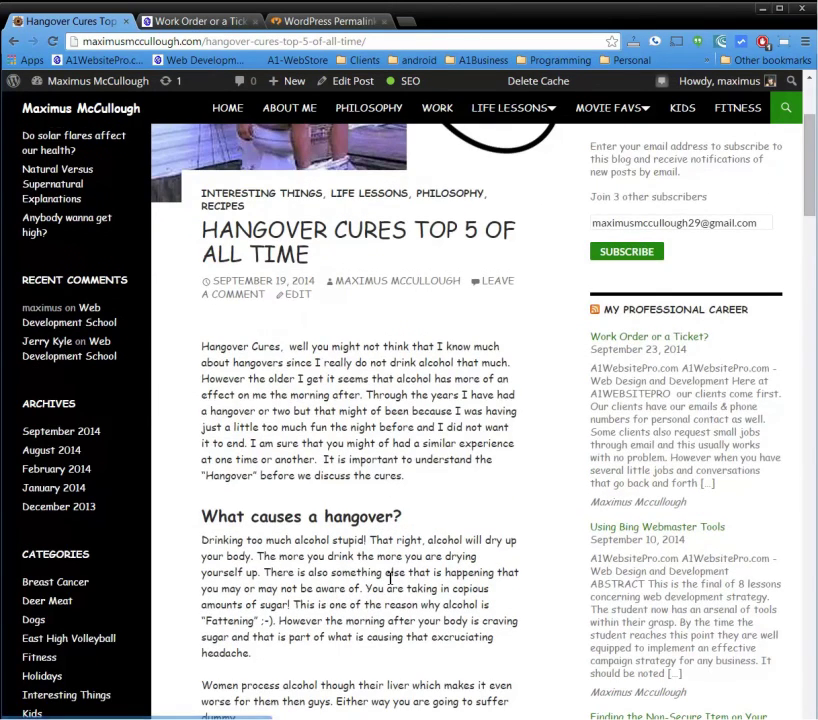
{"action": "scroll", "coordinate": [389, 580], "scroll_direction": "up", "scroll_amount": 2}
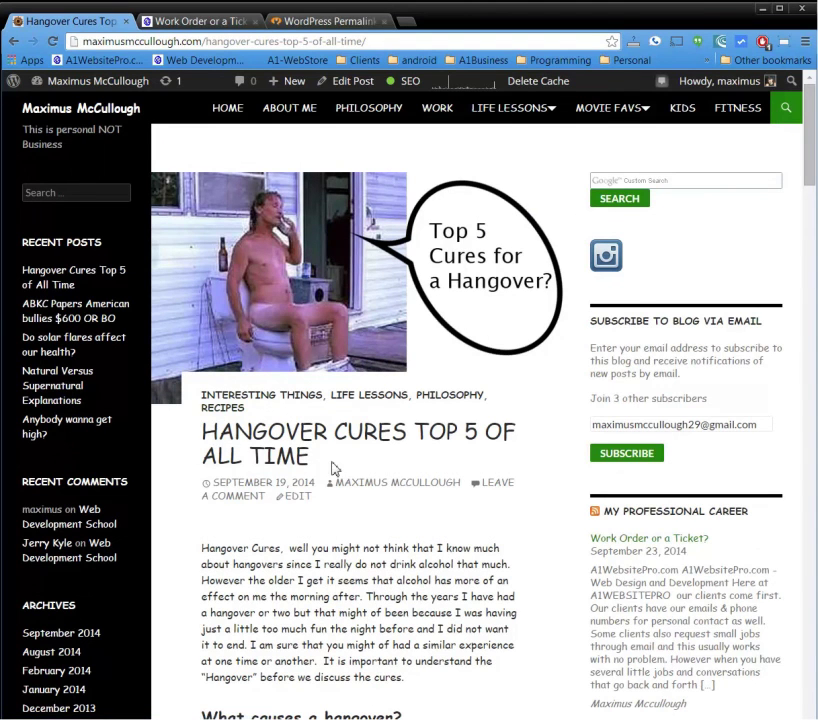
{"action": "left_click_drag", "start_coordinate": [330, 470], "coordinate": [191, 438]}
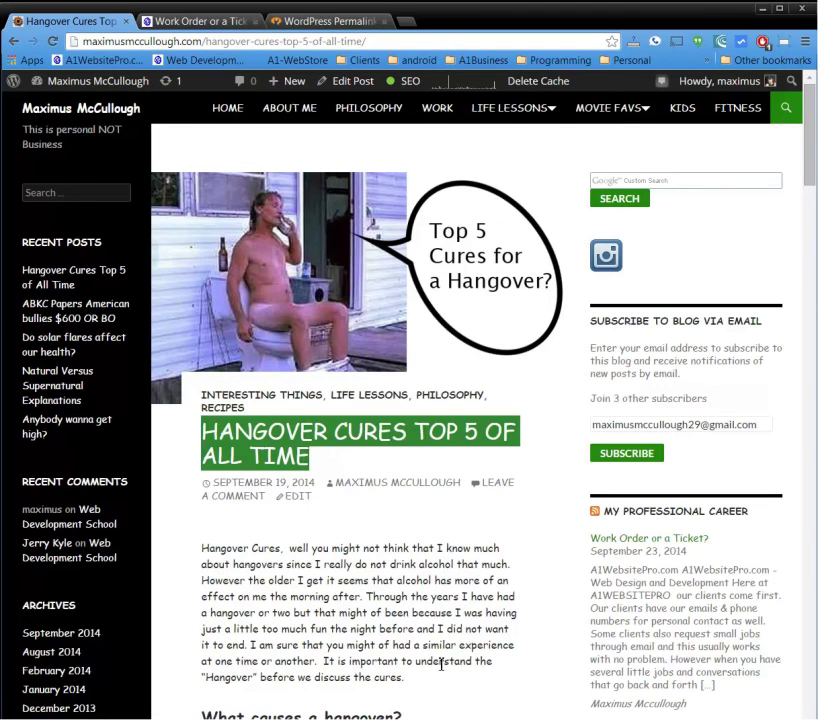
{"action": "left_click", "coordinate": [335, 612]}
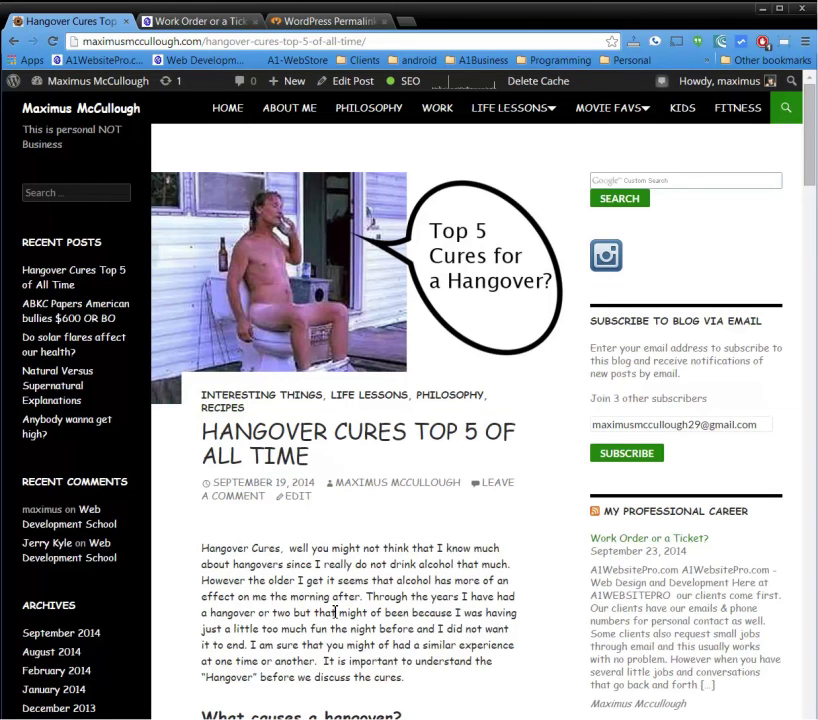
Step: Switch to the Work Order or a Ticket? post on A1WebsitePro.com
{"action": "left_click", "coordinate": [190, 20]}
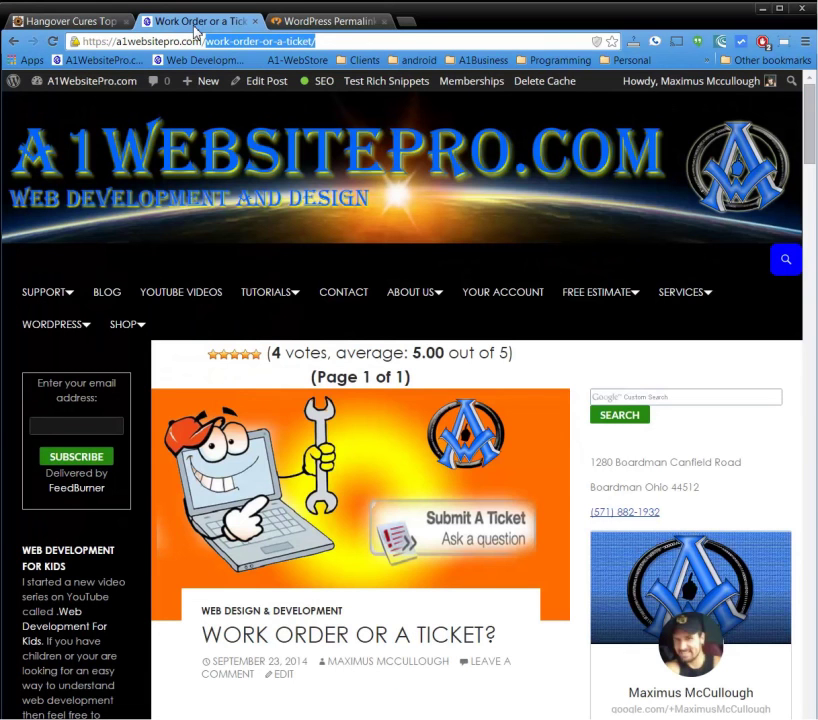